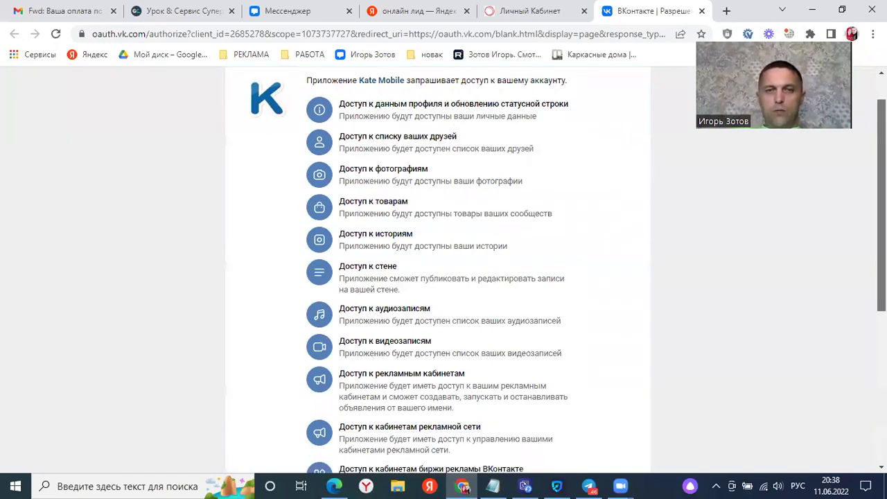
- Allow Kate Mobile the requested VK account access and copy the full resulting page address that contains the token
scroll(438, 270, down, 2)
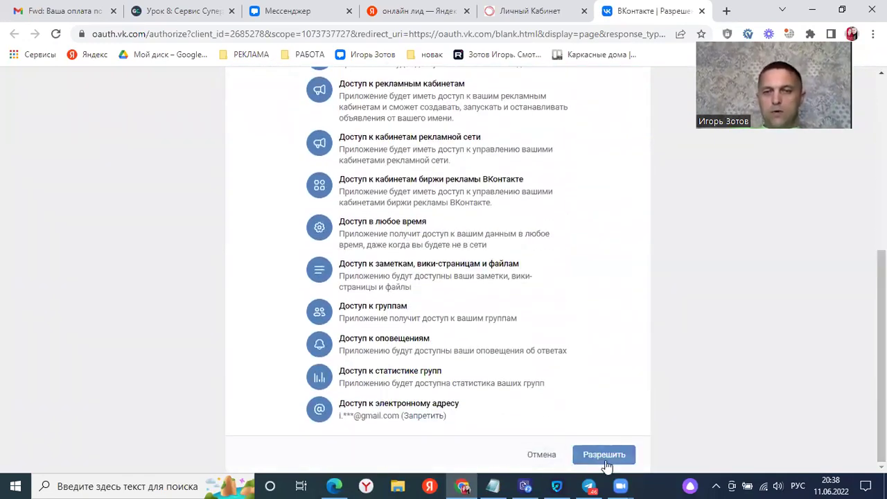
click(609, 454)
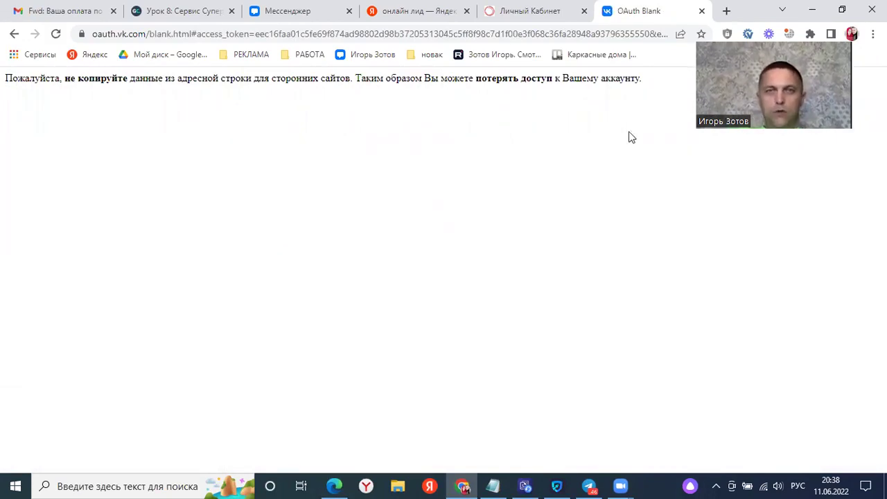
click(472, 38)
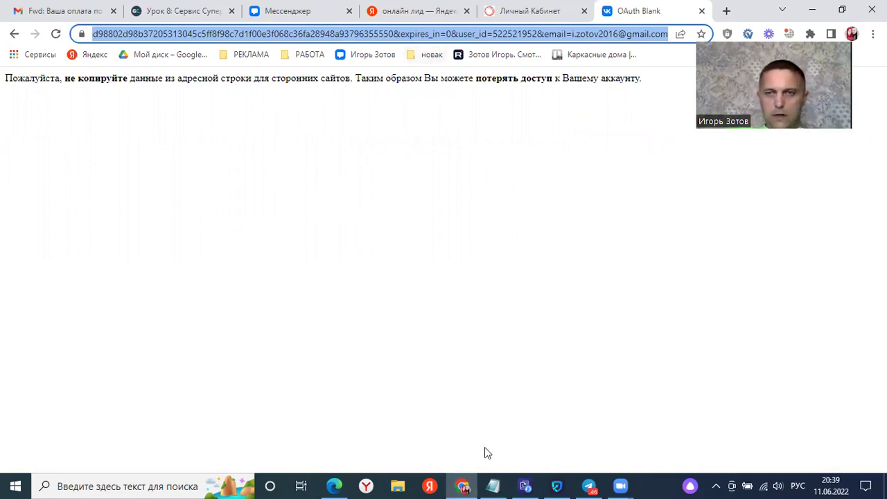
- Return to the Online Lead account page, paste the copied token link into the token field and link the account
click(844, 10)
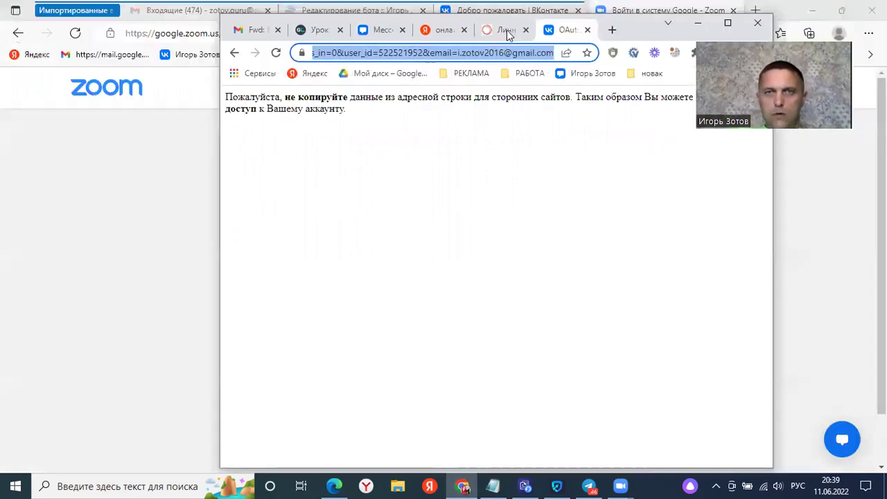
click(506, 31)
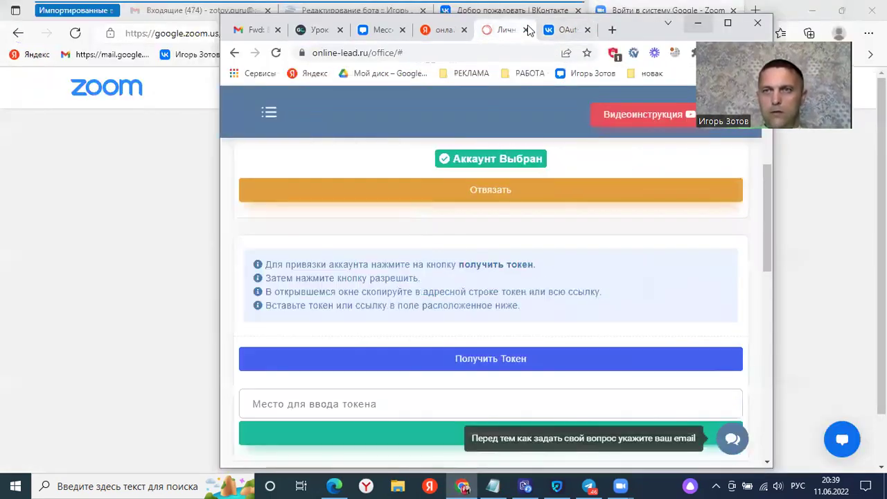
double_click(528, 30)
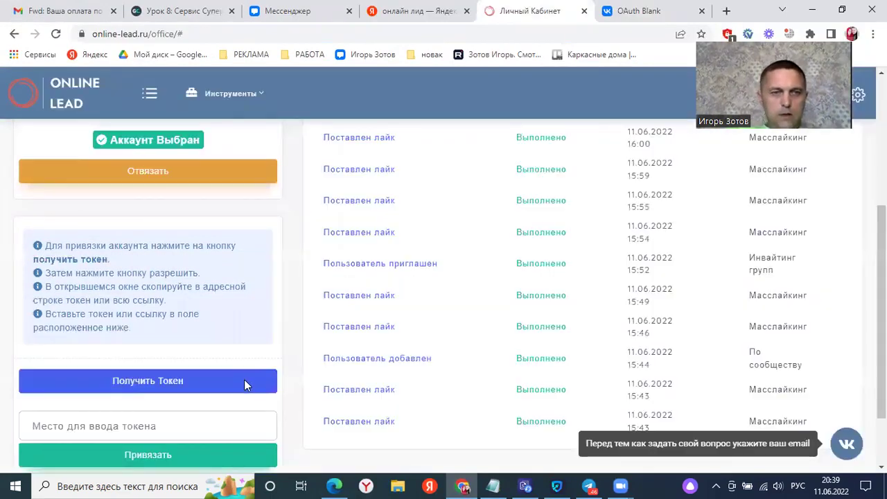
click(256, 437)
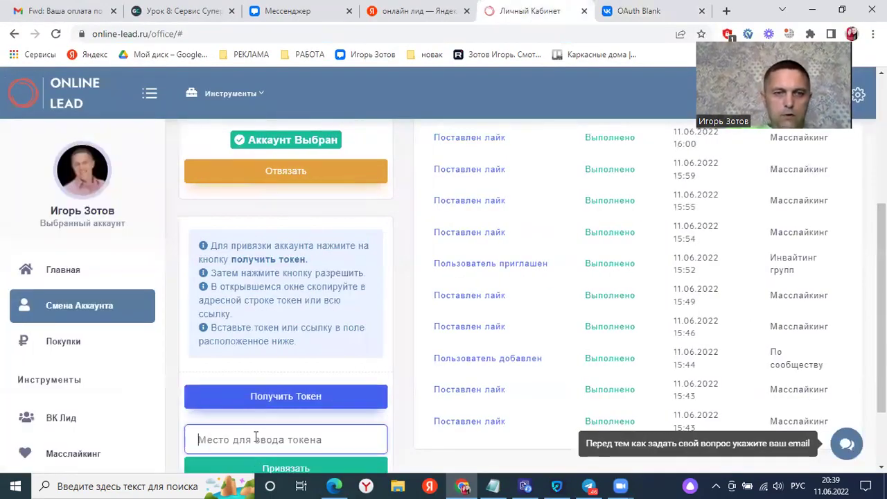
key(ctrl+v)
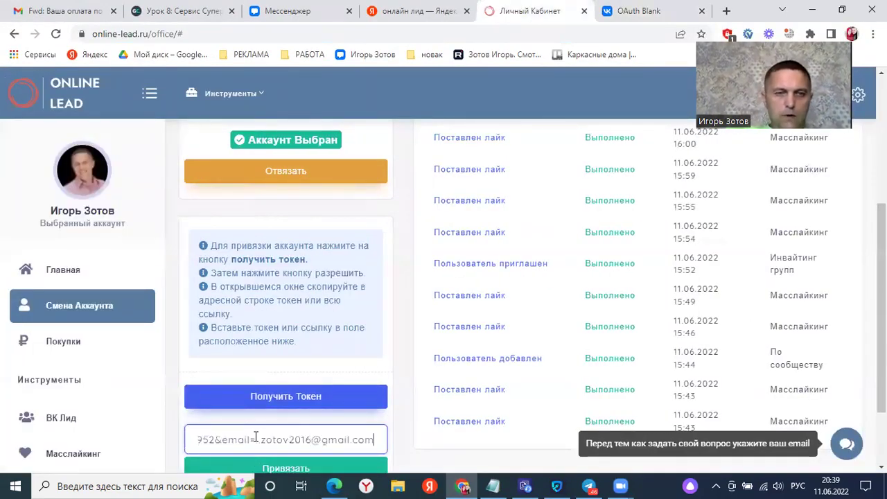
click(291, 471)
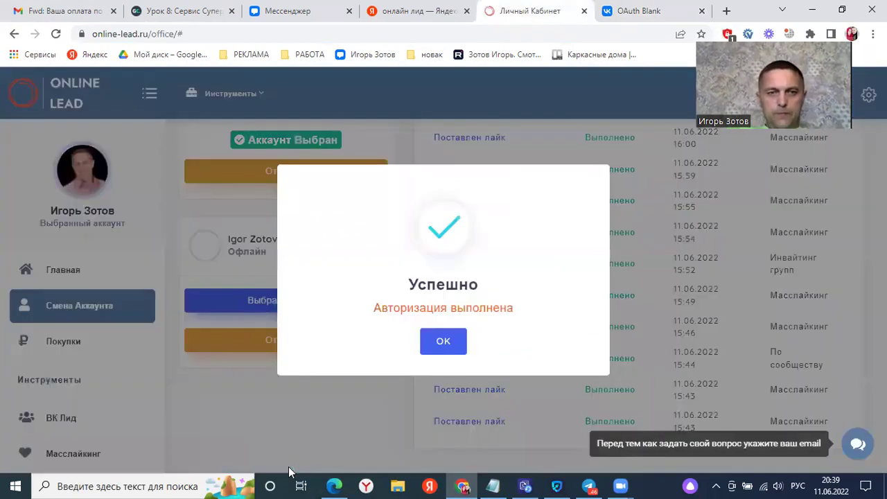
click(444, 340)
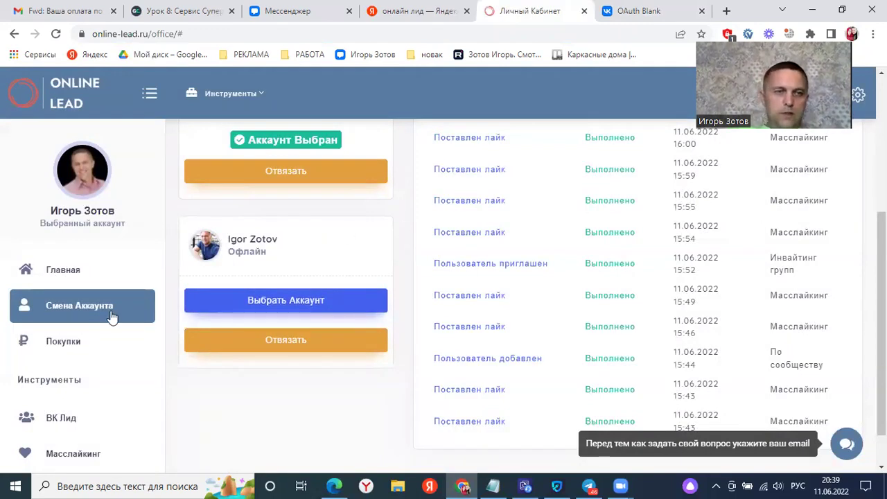
- Open ВК Лид for the currently selected account and try the Средний and Максимальный request presets
click(80, 269)
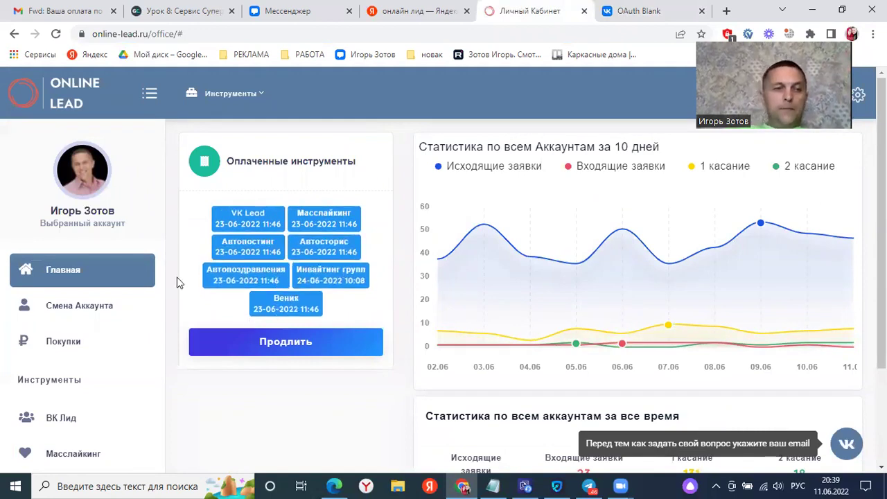
click(62, 419)
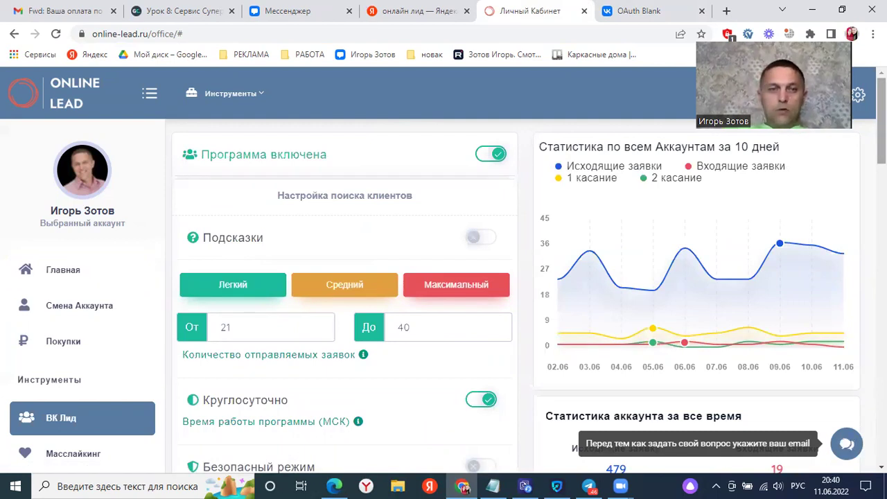
scroll(744, 152, down, 1)
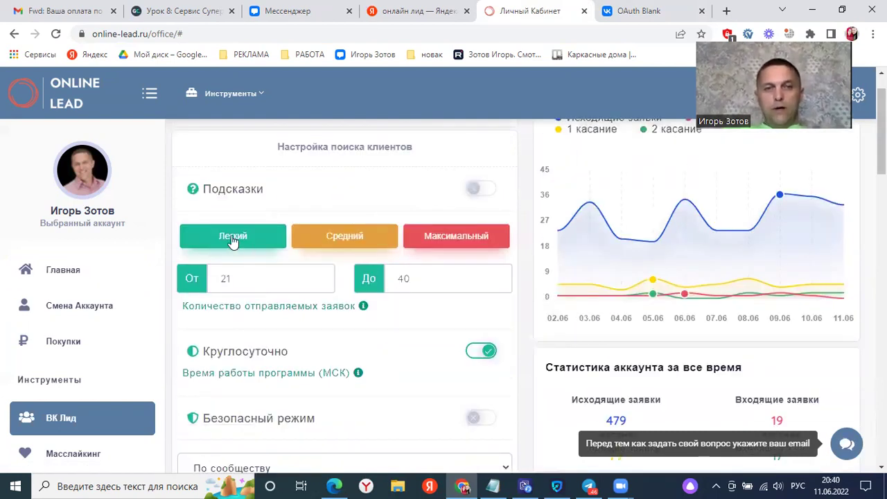
click(347, 239)
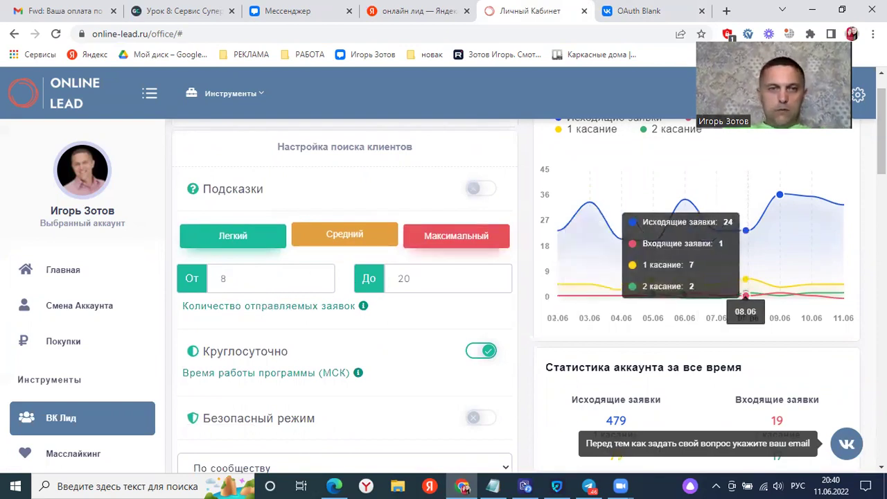
scroll(317, 280, up, 1)
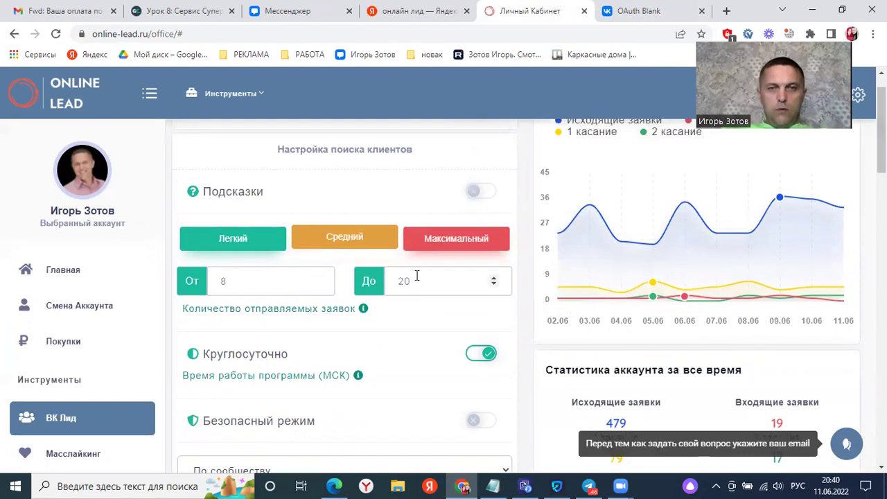
click(438, 248)
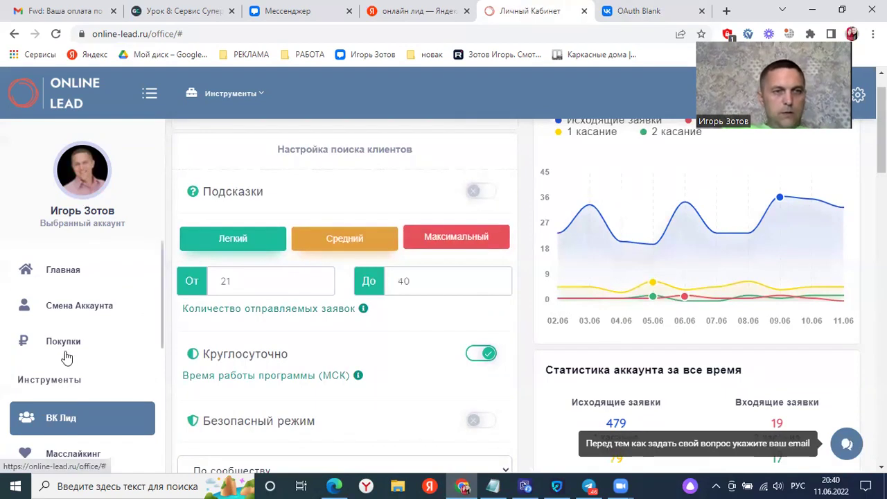
- Switch to the newly linked account and open its ВК Лид settings
click(80, 309)
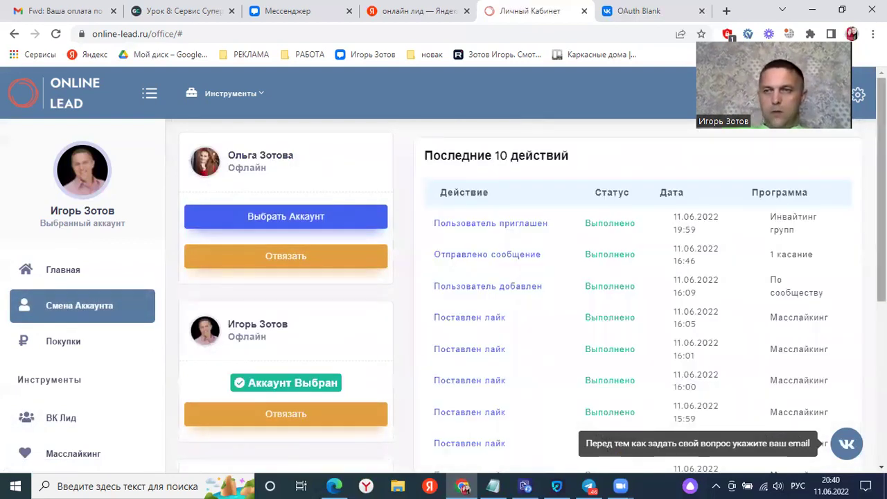
scroll(839, 293, down, 3)
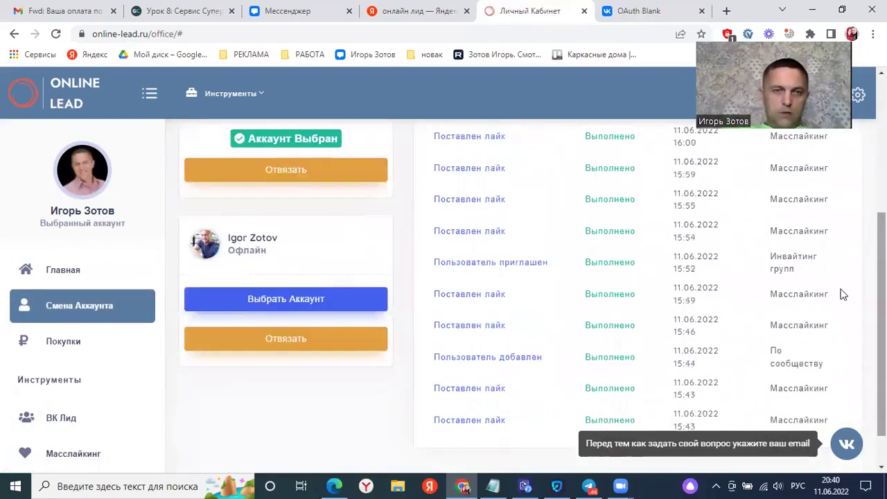
click(291, 298)
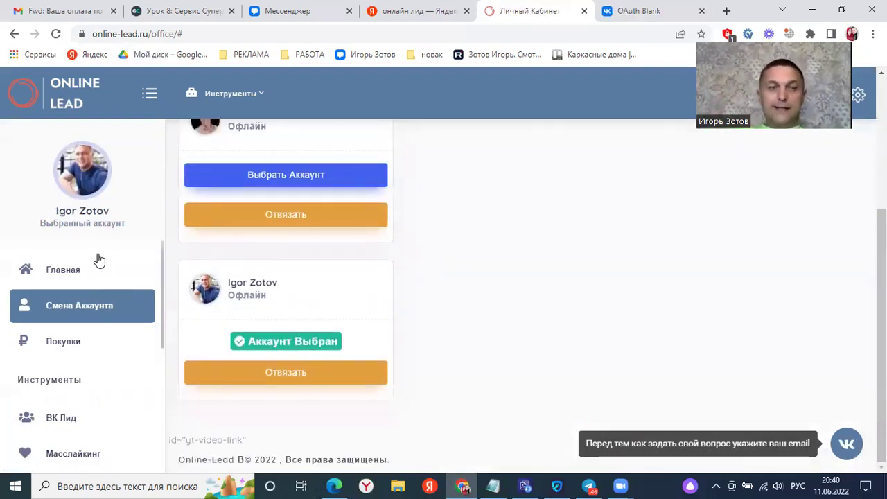
click(78, 421)
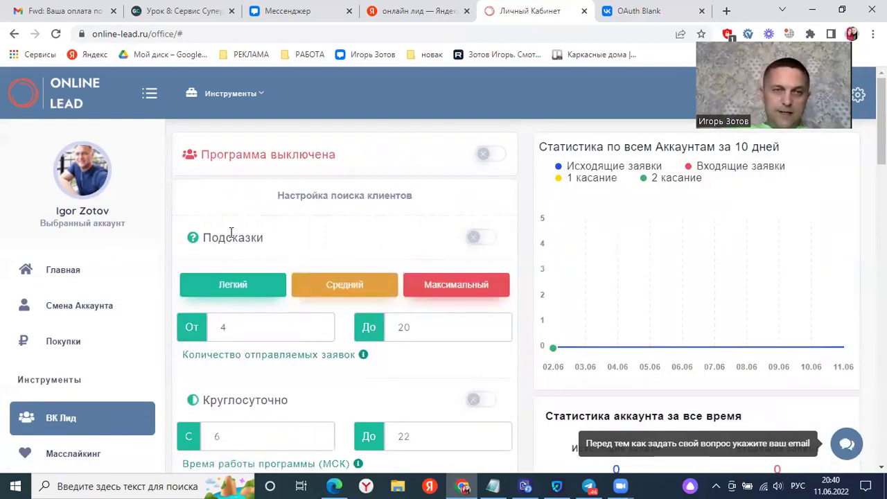
- Turn on Подсказки and set the daily number of friend requests from 15 to 30
click(484, 239)
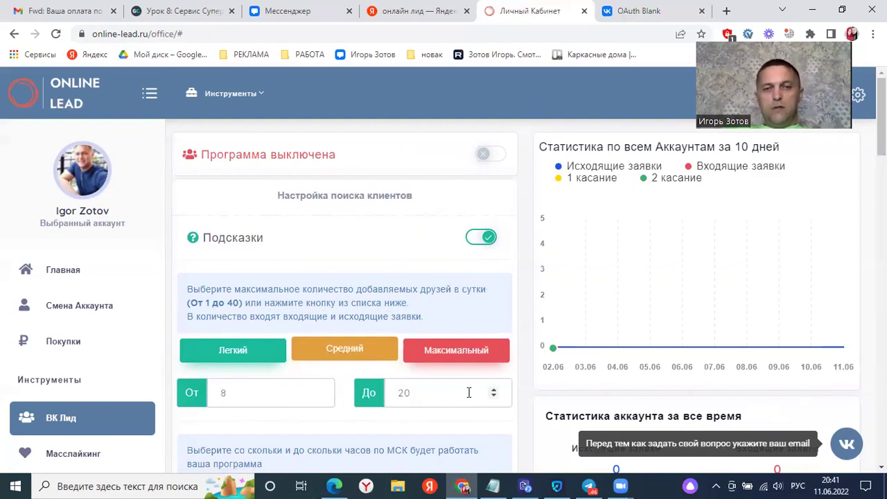
click(414, 393)
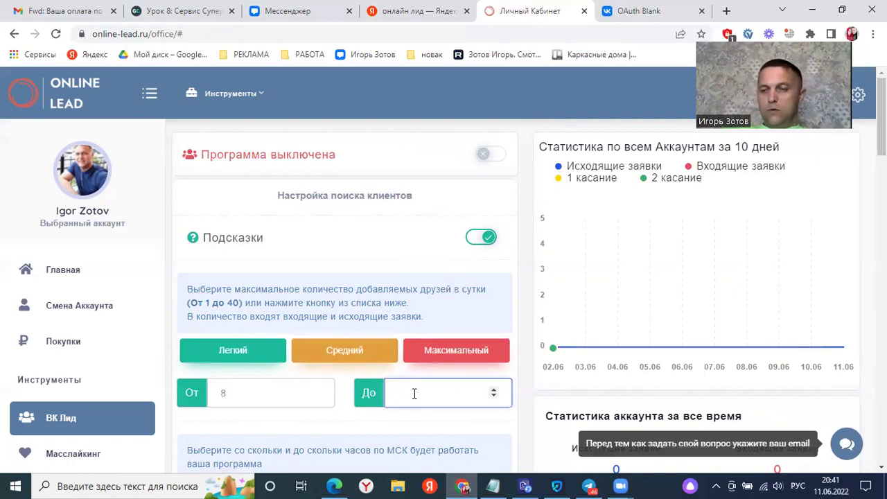
text(5)
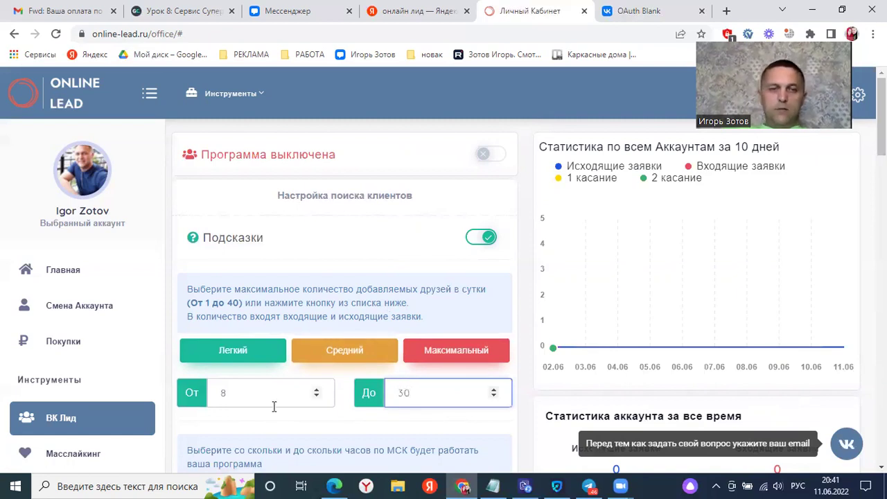
click(225, 394)
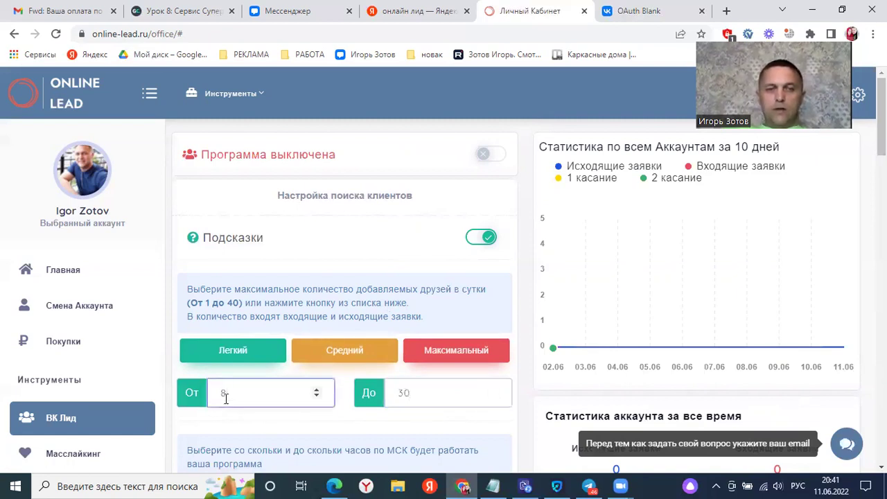
key(BackSpace)
text(15)
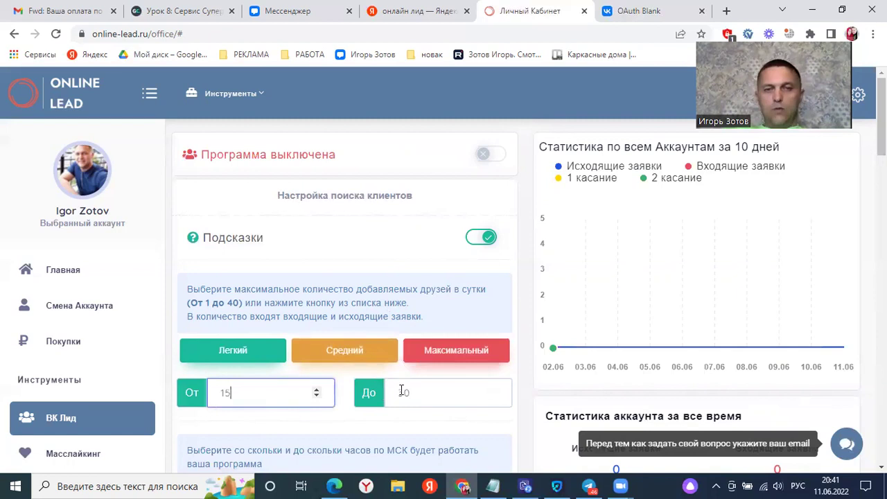
- Enable the ВК Лид program and turn on its Безопасный режим
click(493, 154)
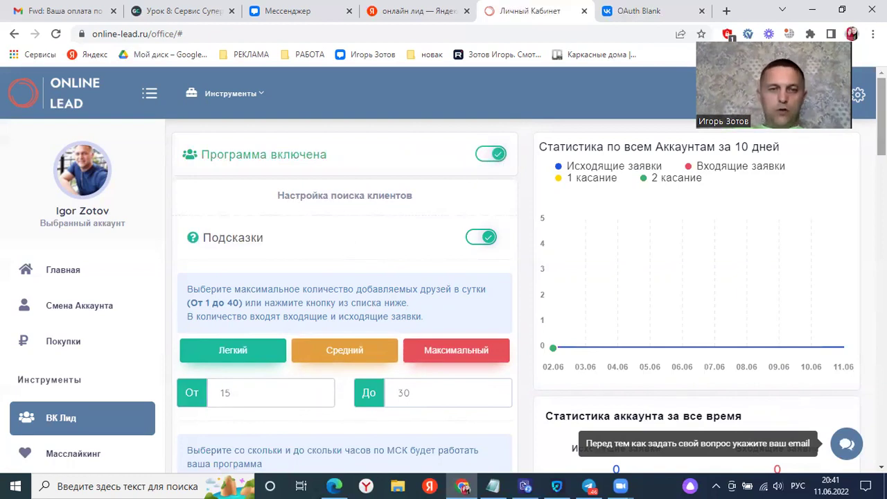
scroll(345, 298, down, 4)
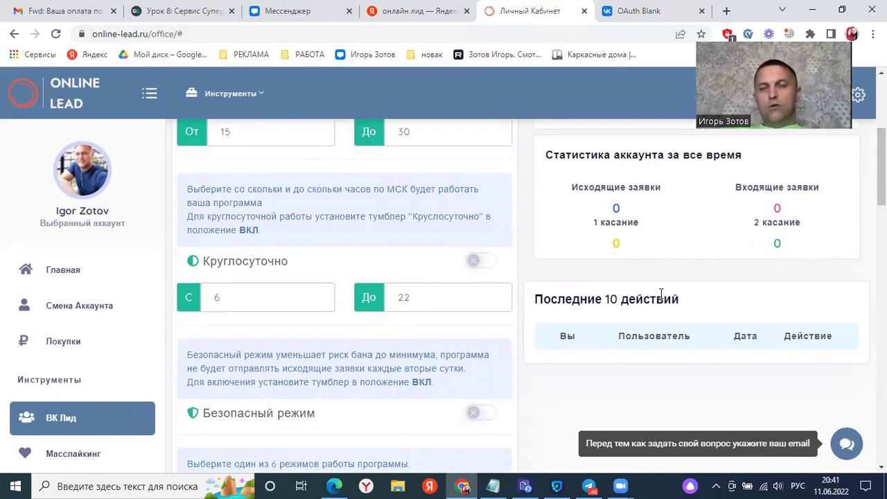
click(491, 414)
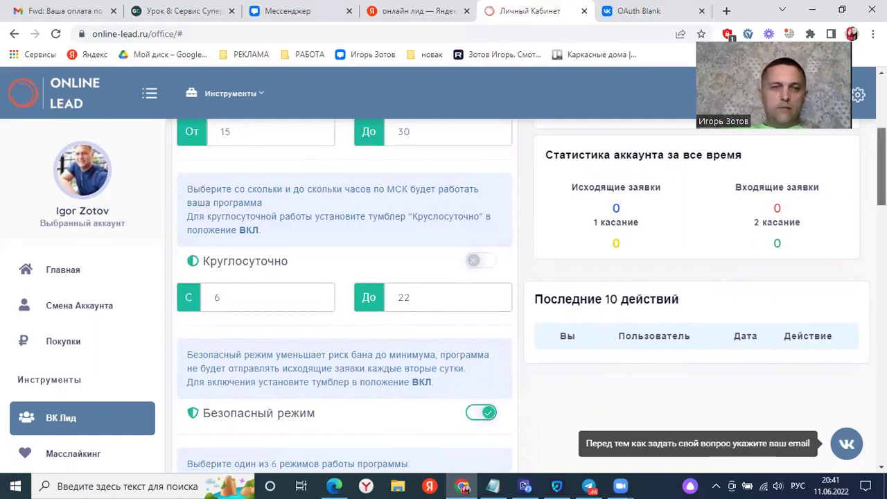
- Set the program's working hours (МСК) from 9 to 21
scroll(532, 296, down, 1)
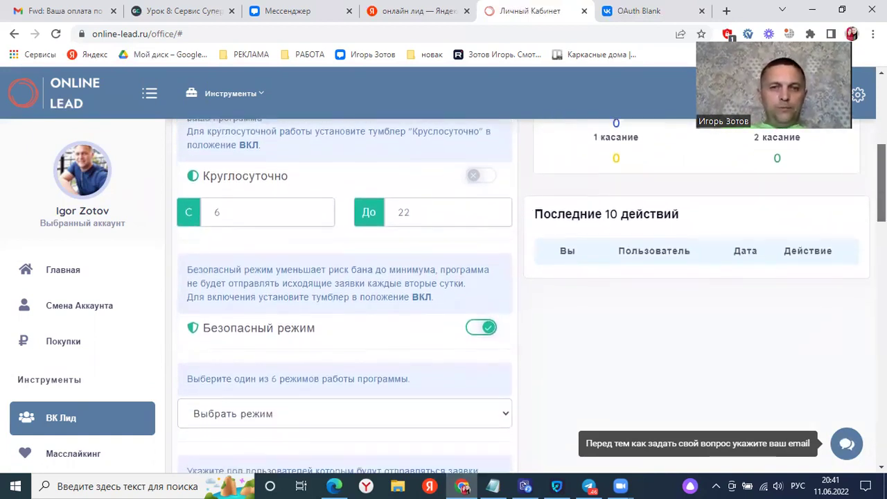
scroll(531, 296, up, 2)
scroll(488, 243, down, 1)
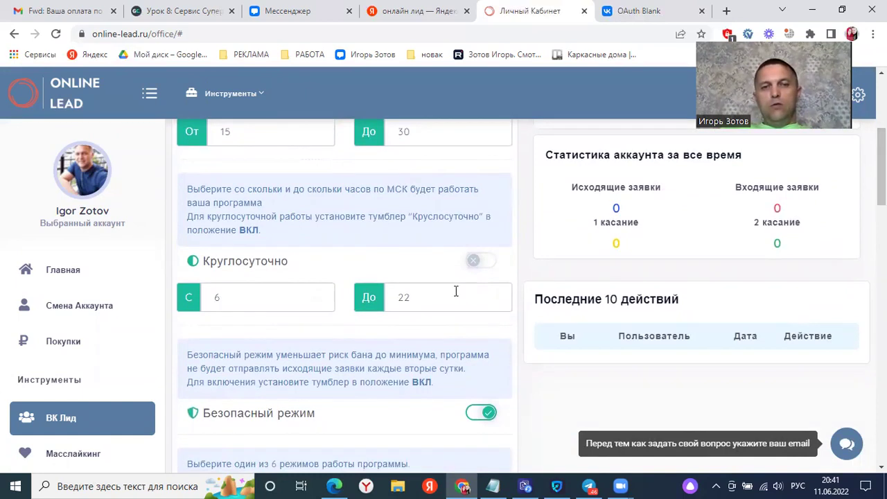
triple_click(317, 296)
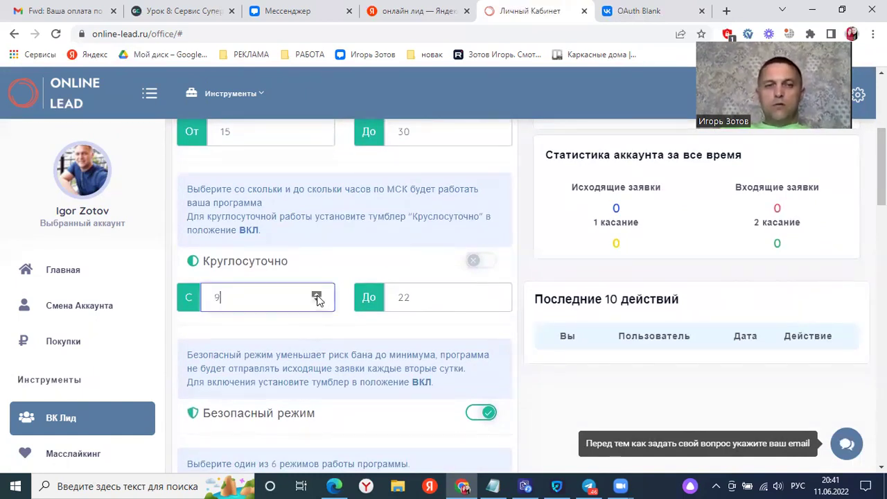
click(495, 302)
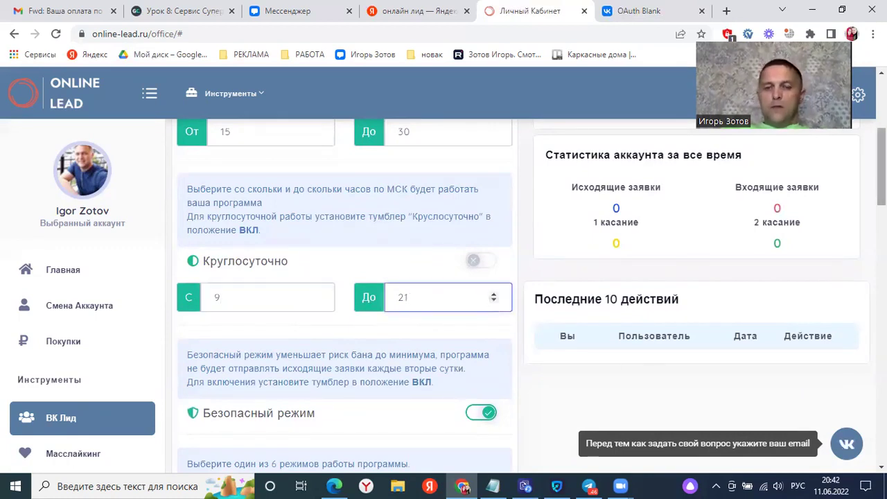
- Set the program's working mode to По сообществу
scroll(346, 311, down, 3)
scroll(347, 312, down, 3)
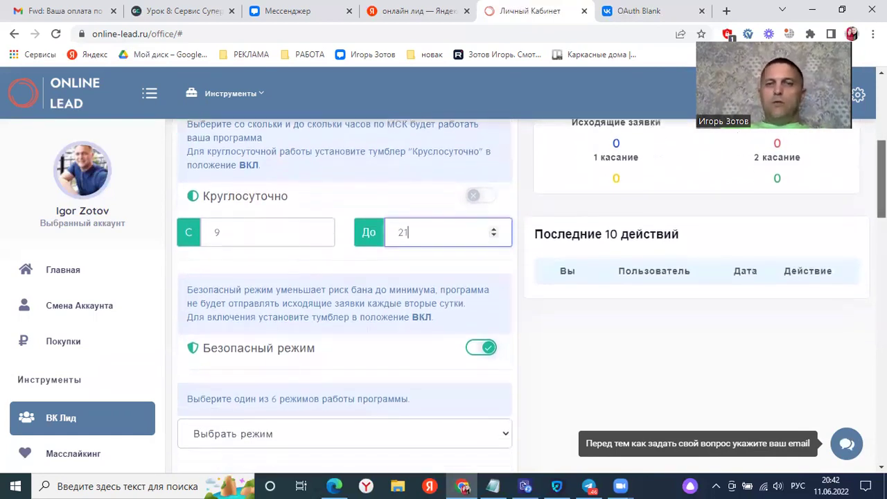
scroll(346, 312, down, 2)
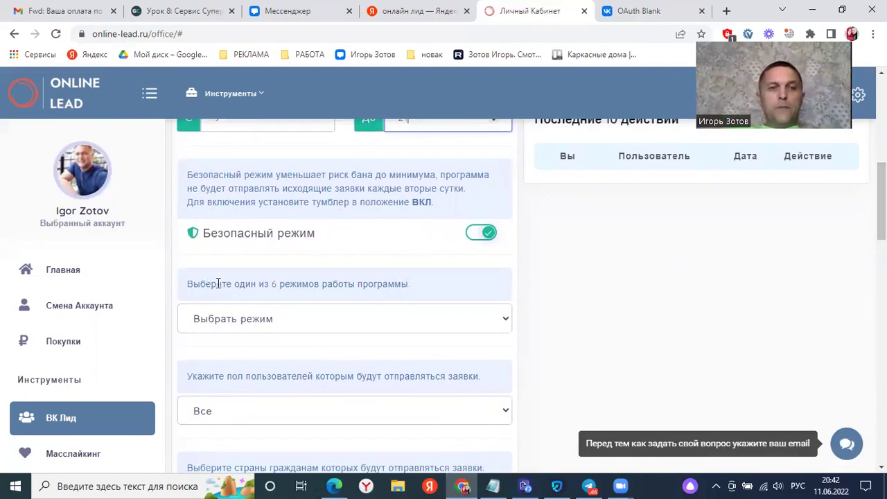
click(505, 319)
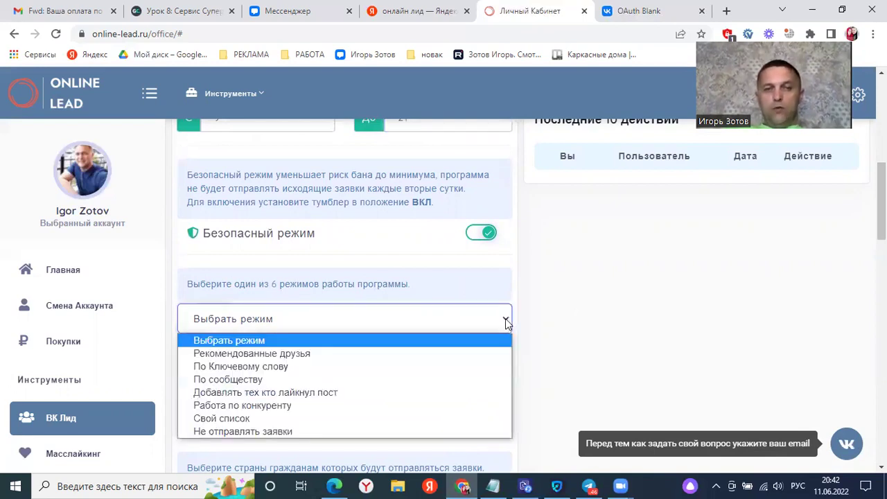
click(444, 378)
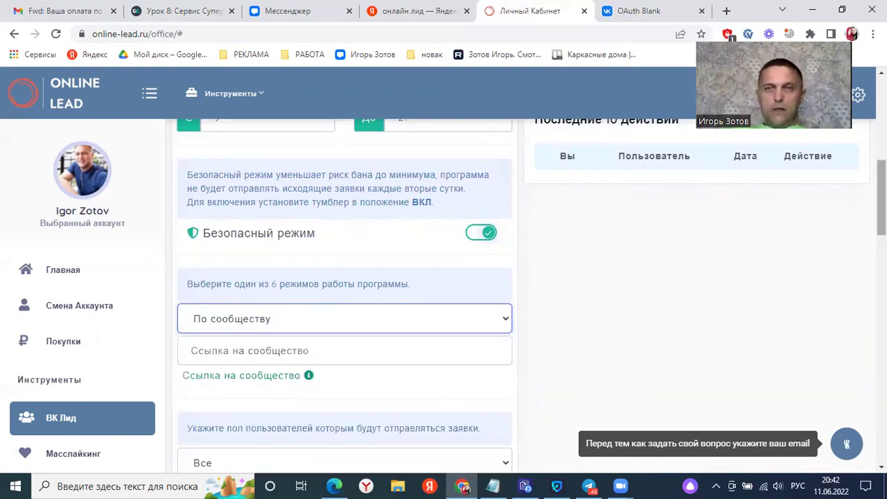
- Check the gender choices for users receiving requests and keep Все
scroll(882, 201, down, 1)
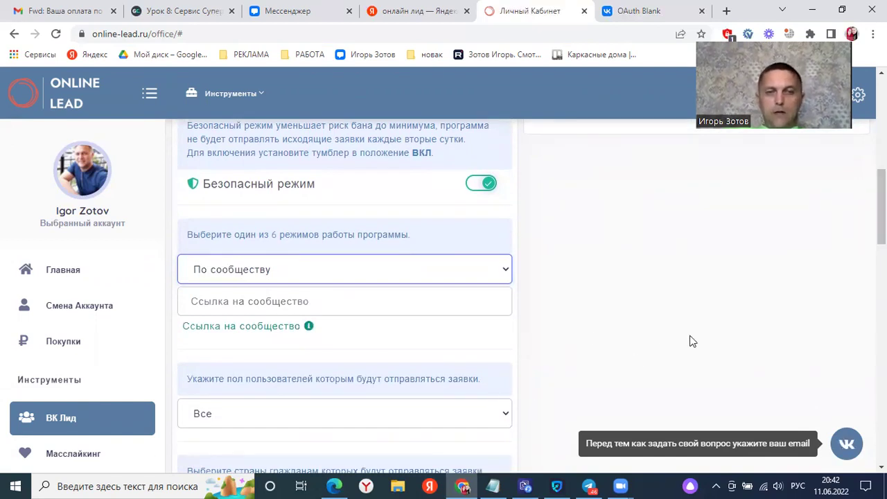
scroll(553, 285, down, 2)
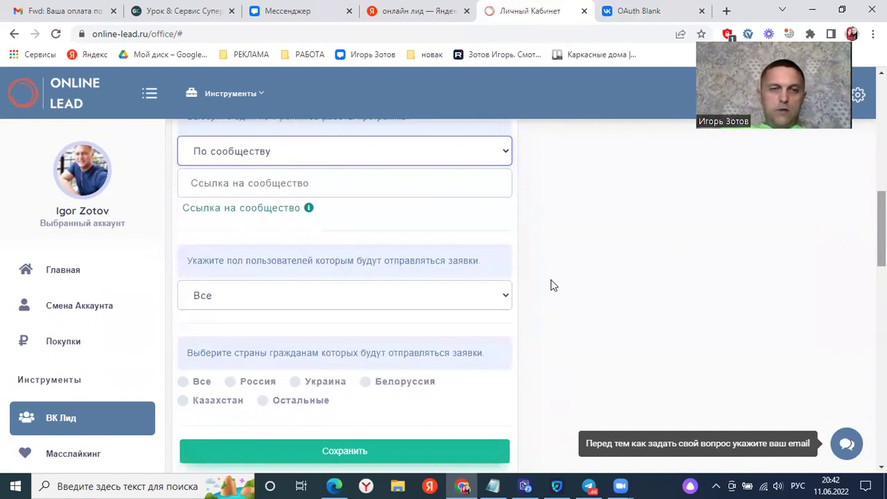
click(507, 294)
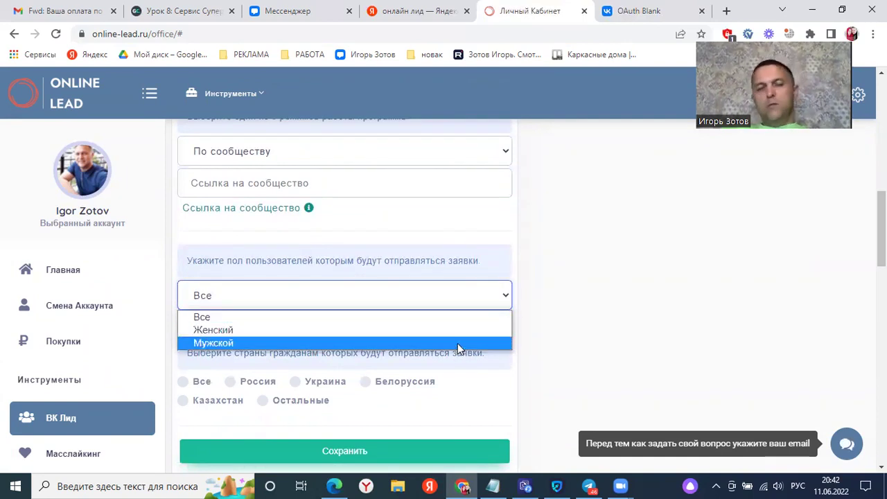
click(456, 285)
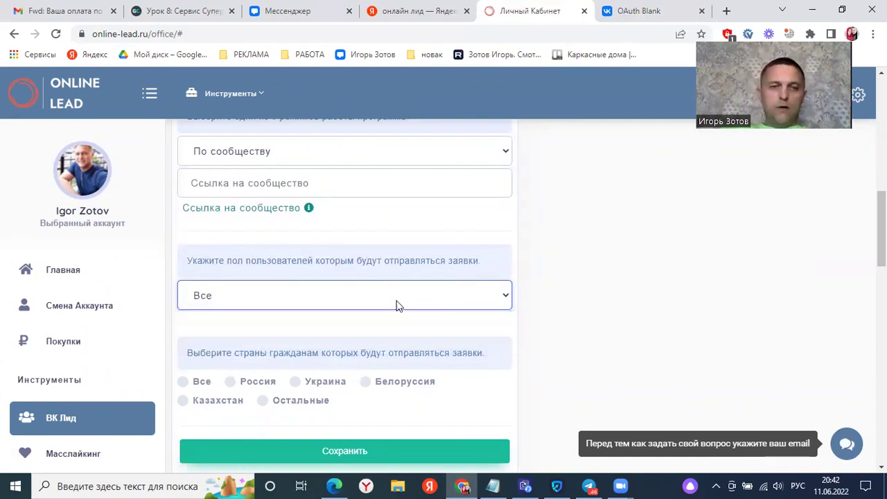
- Select Россия, Казахстан and Белоруссия as the target countries and save the client search settings
click(230, 383)
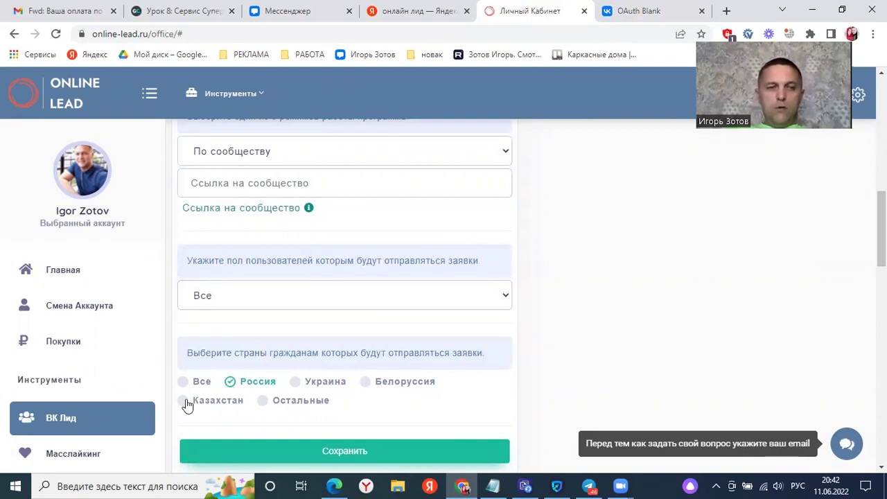
click(184, 403)
click(373, 386)
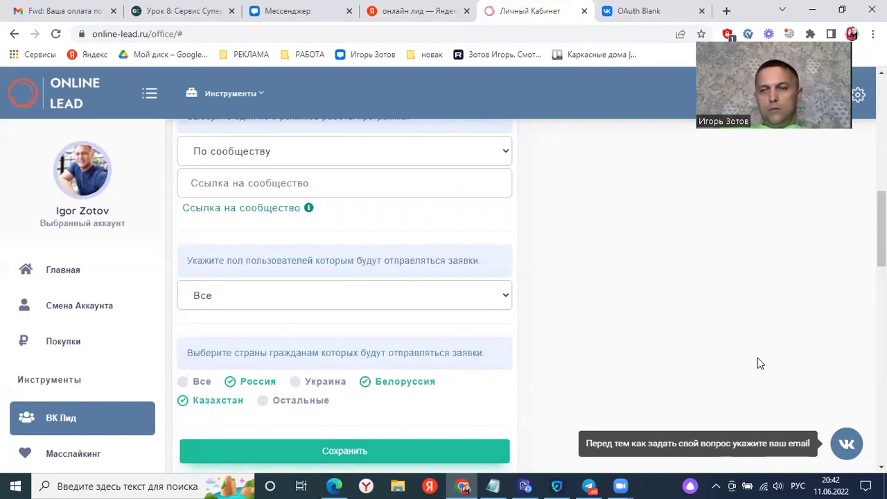
click(486, 454)
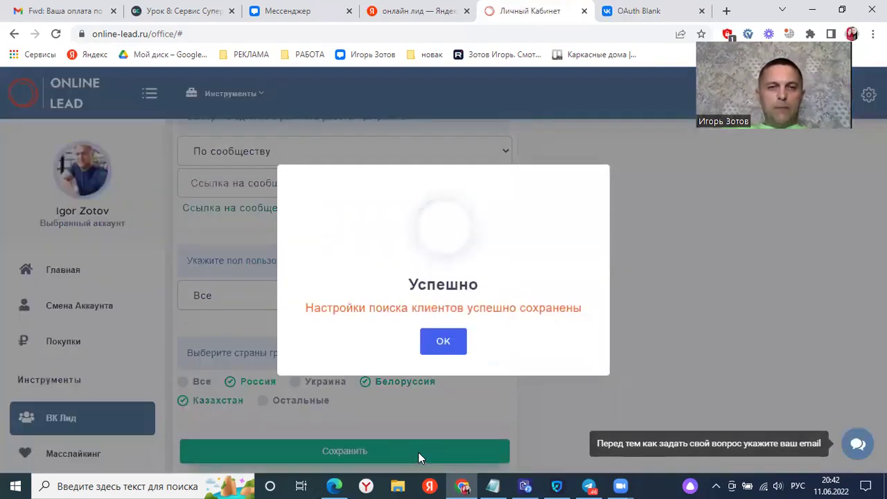
click(443, 341)
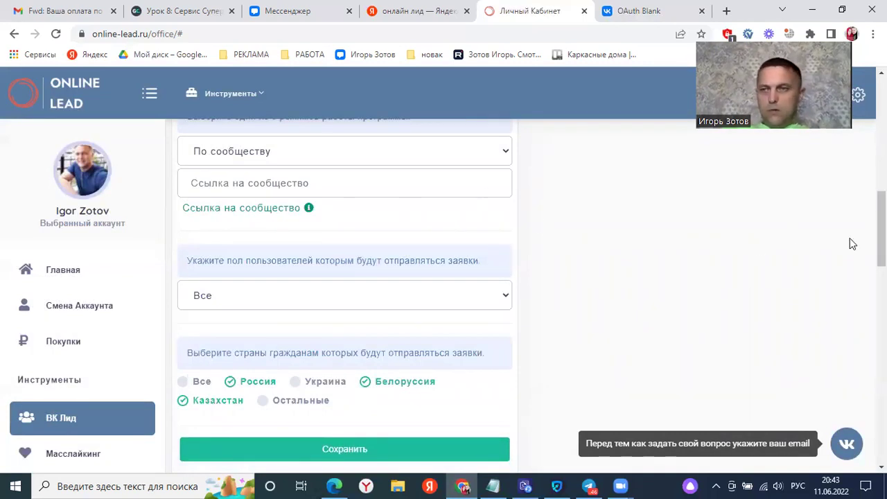
- Change the program's working mode to Рекомендованные друзья
click(505, 154)
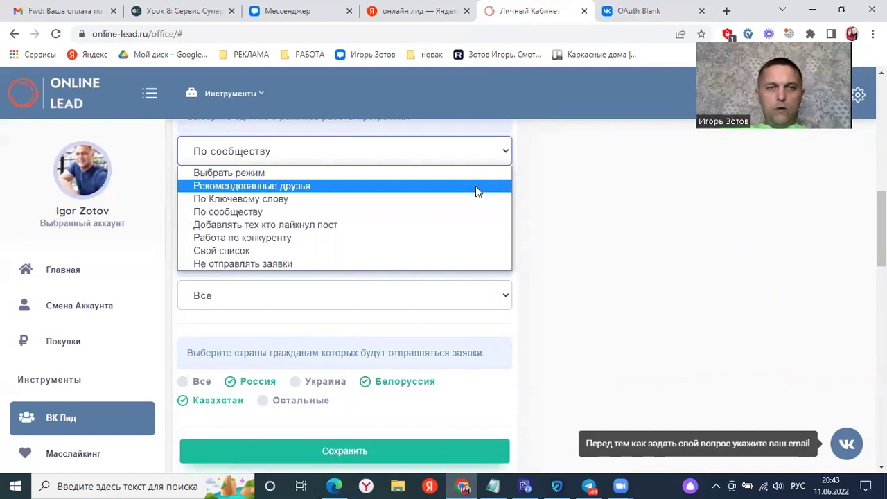
click(476, 185)
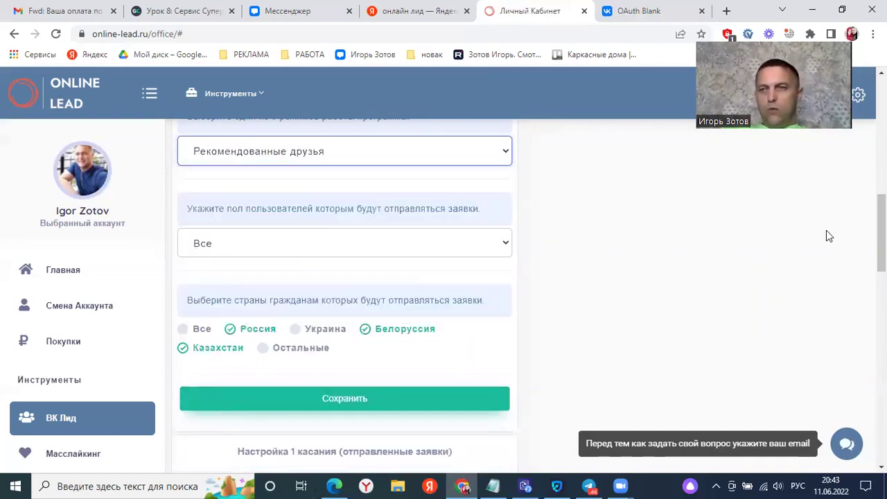
- In Настройка 1 касания, turn on Подсказки and enter the message "{Привет/Здравствуйте/Приветствую}, %name%! {Как дела?/Как ваши дела?/Будем дружить?}"
scroll(826, 231, down, 1)
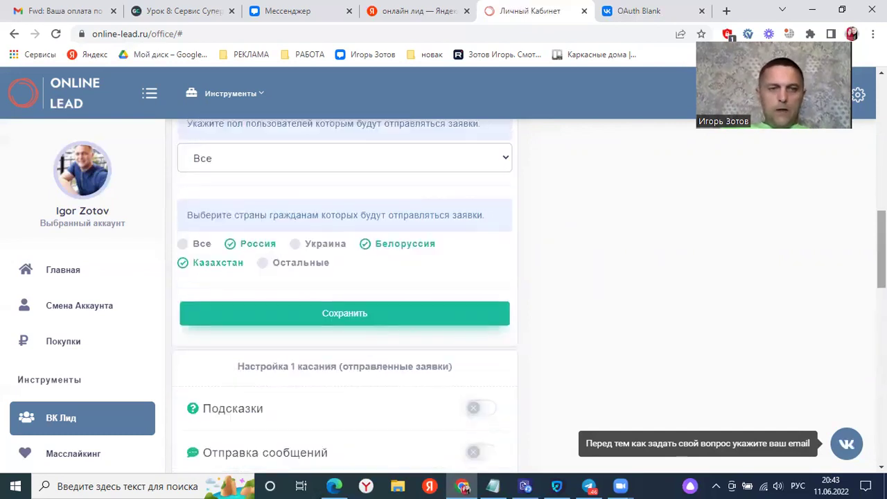
scroll(444, 291, down, 3)
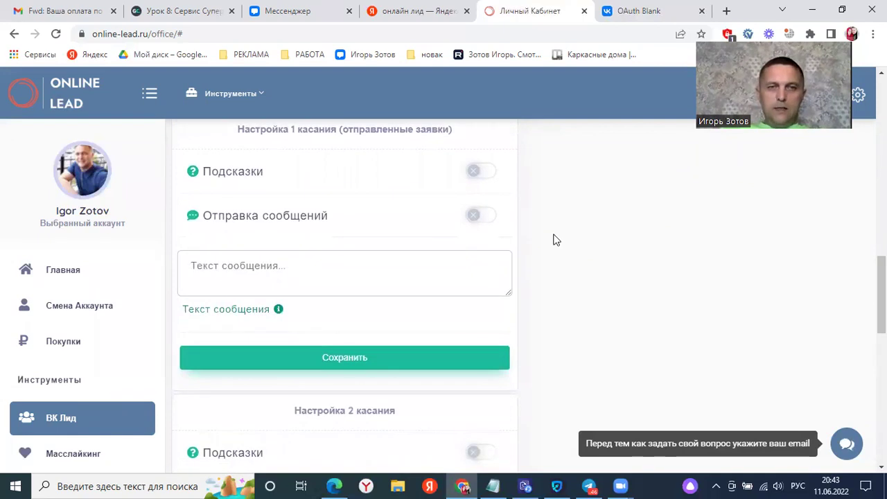
click(483, 175)
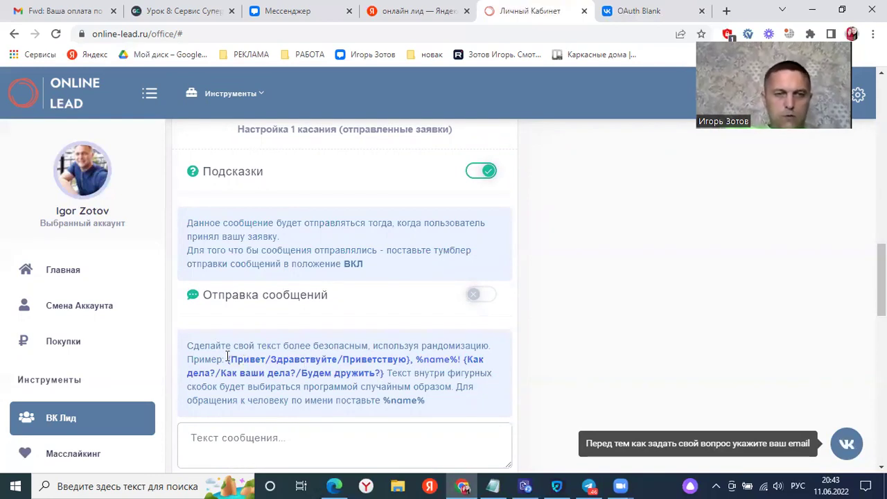
click(248, 439)
text({Привет/Здравствуйте/Приветствую}, %name%! {Как дела?/Как ваши дела?/Будем дружить?})
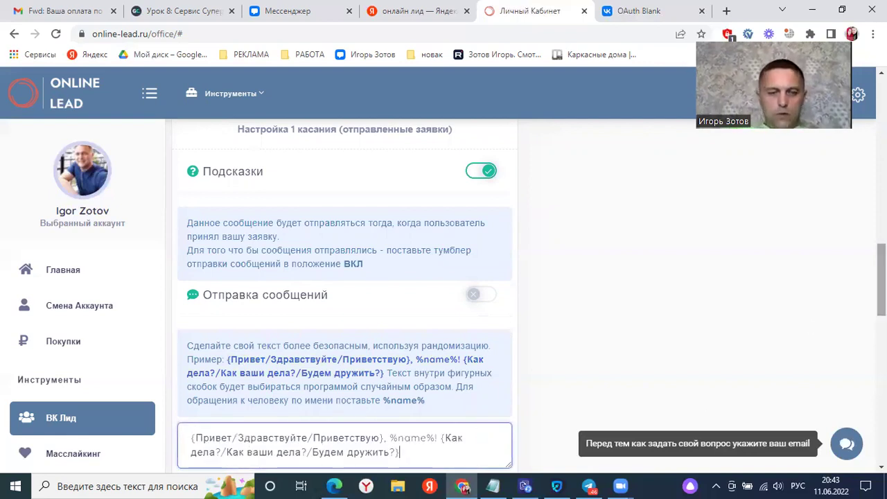
- Turn on Отправка сообщений for the 1 касание message and save its settings
scroll(444, 298, down, 2)
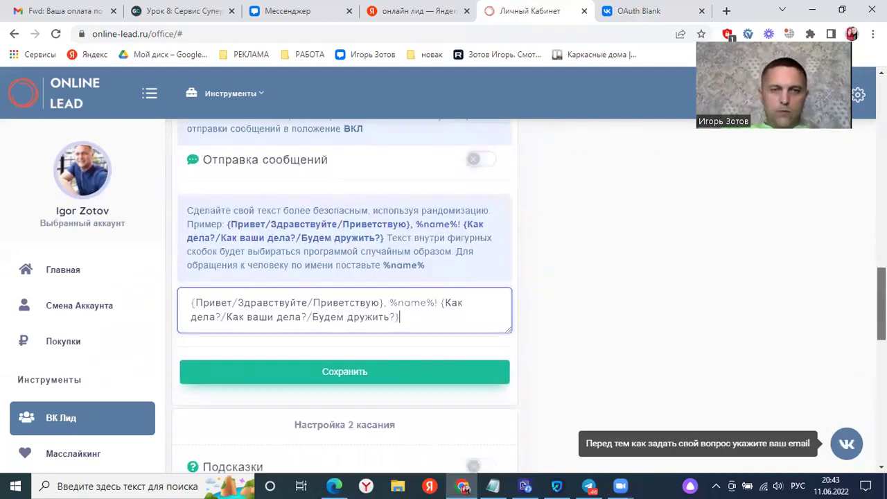
click(489, 161)
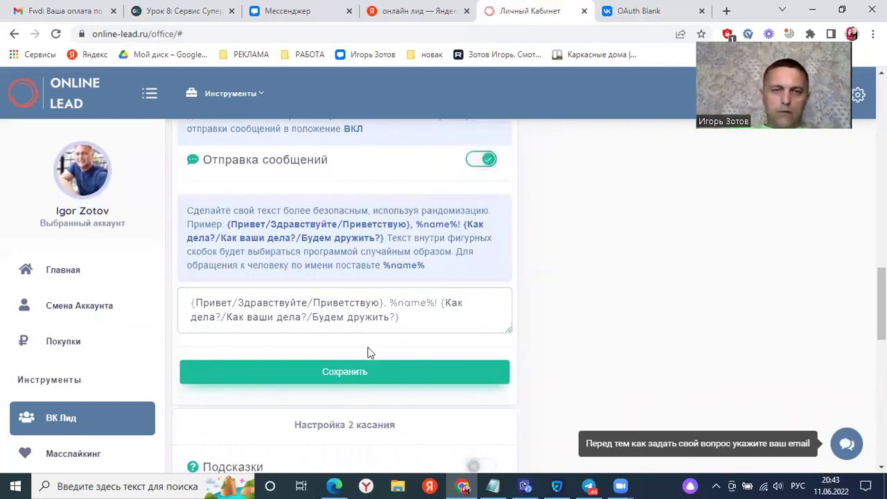
click(350, 371)
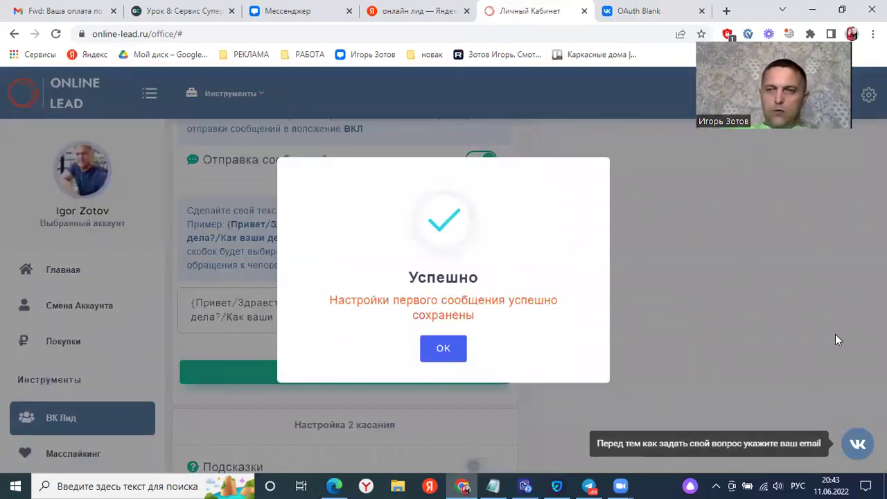
click(444, 348)
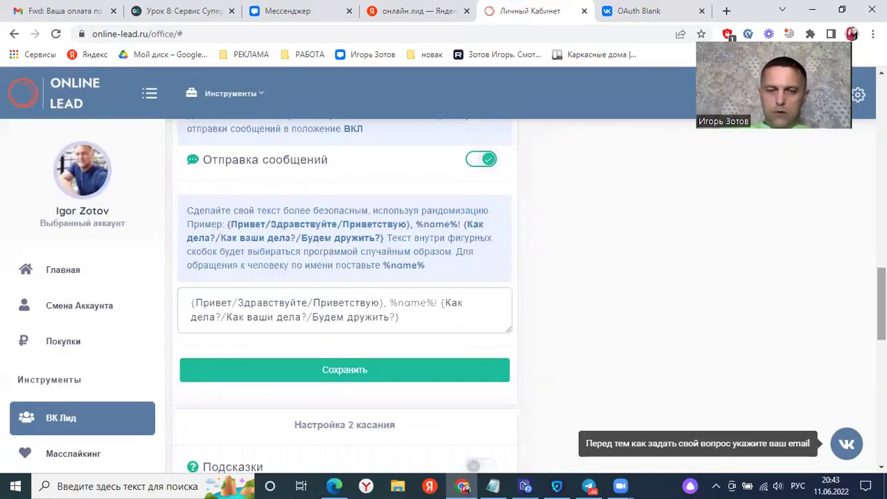
- Turn on Подсказки and Отправка сообщений in Настройка 2 касания
scroll(395, 275, down, 4)
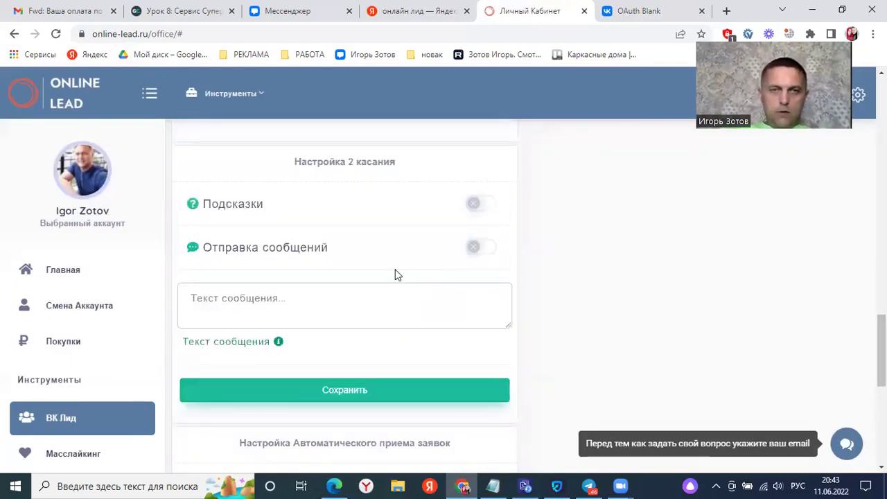
click(482, 203)
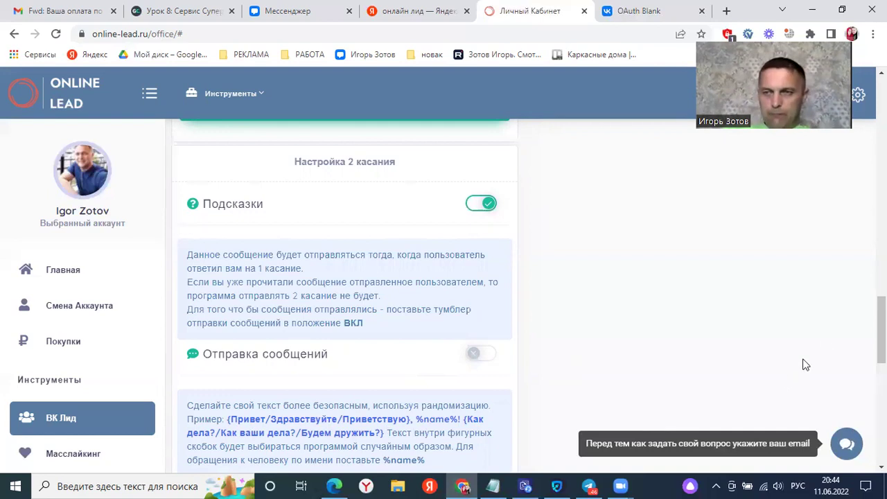
scroll(881, 330, down, 1)
scroll(509, 360, down, 2)
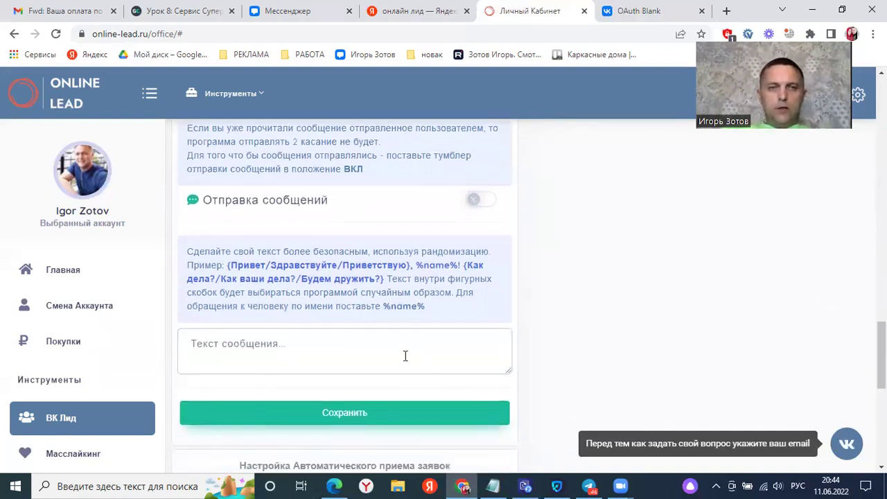
click(485, 201)
- Enter the 2 касание message "{Привет/Здравствуйте/Приветствую}, %name%! {Как дела?/Как ваши дела?/Будем дружить?}" and save its settings
click(281, 351)
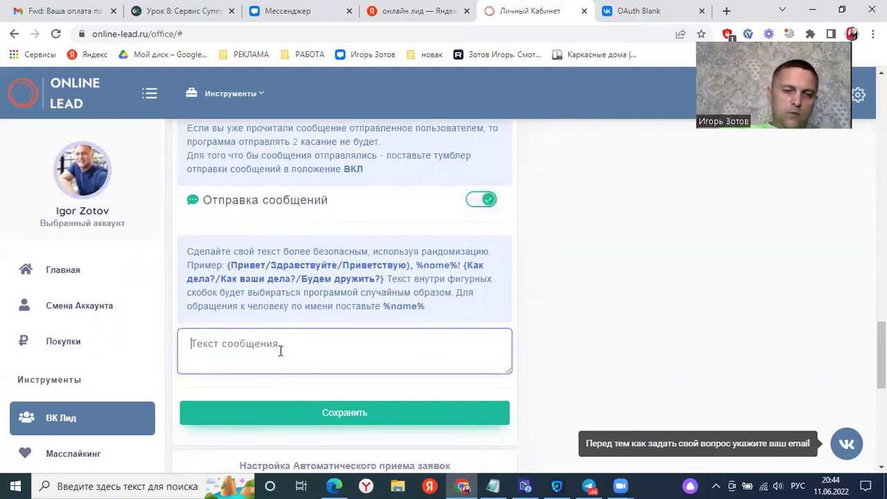
text({Привет/Здравствуйте/Приветствую}, %name%! {Как дела?/Как ваши дела?/Будем дружить?})
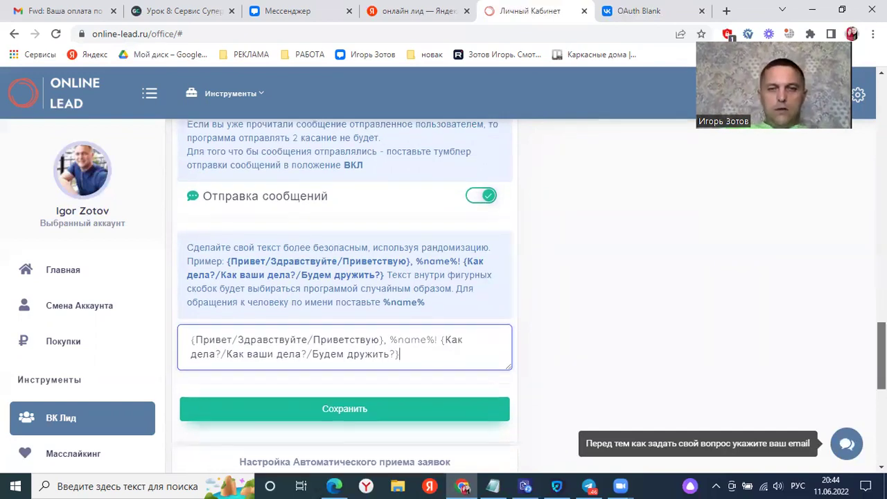
scroll(825, 382, down, 2)
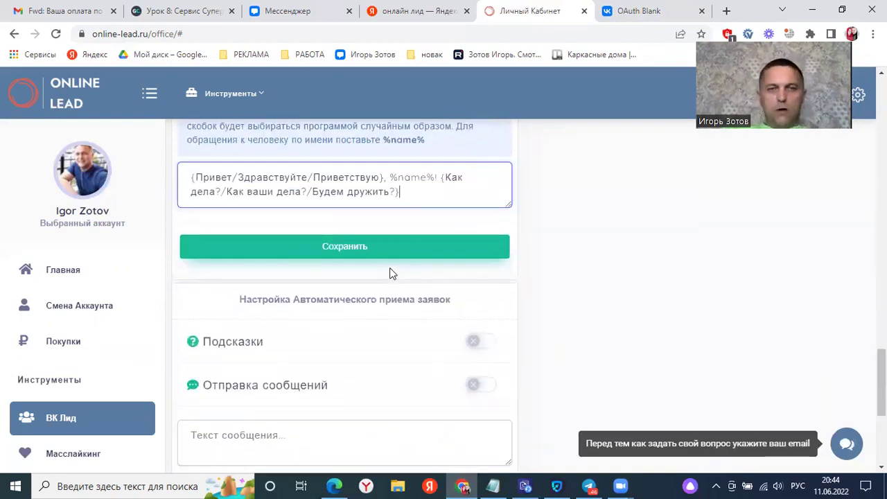
click(384, 246)
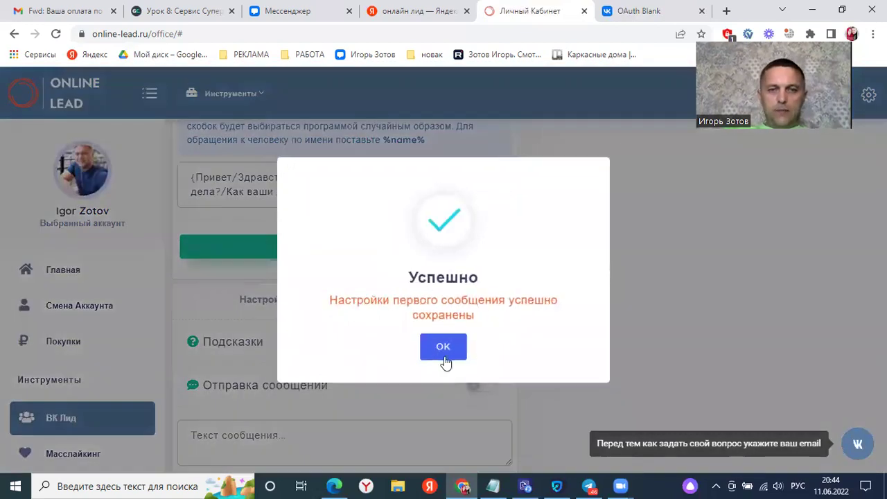
click(443, 348)
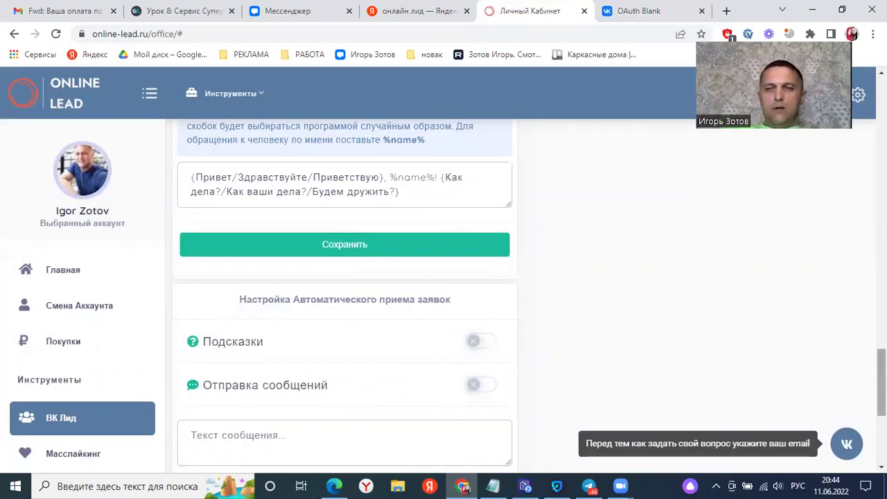
- In Настройка Автоматического приема заявок, turn on Подсказки and enter the message "{Привет/Здравствуйте/Приветствую}, %name%! {Как дела?/Как ваши дела?/Будем дружить?}"
scroll(626, 301, down, 1)
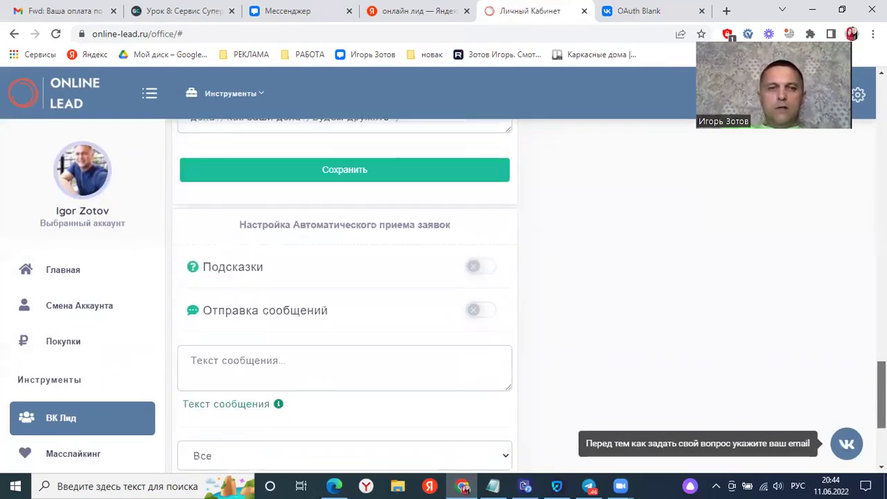
click(487, 268)
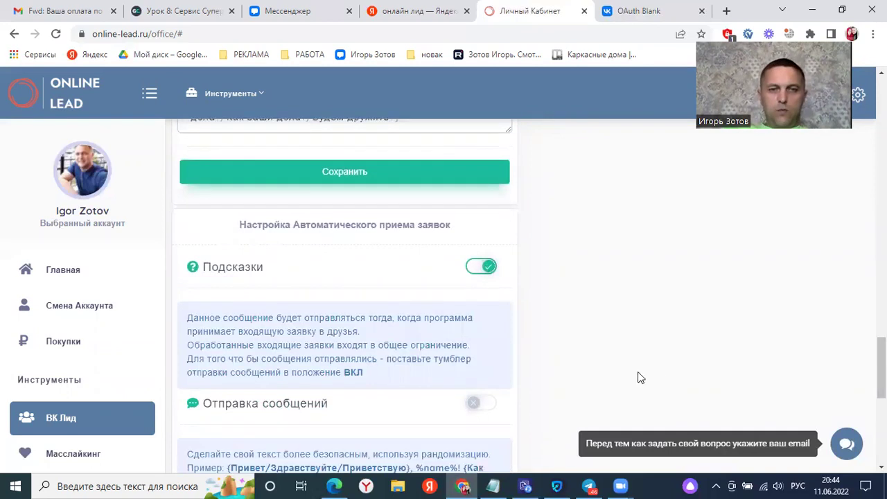
scroll(442, 330, down, 3)
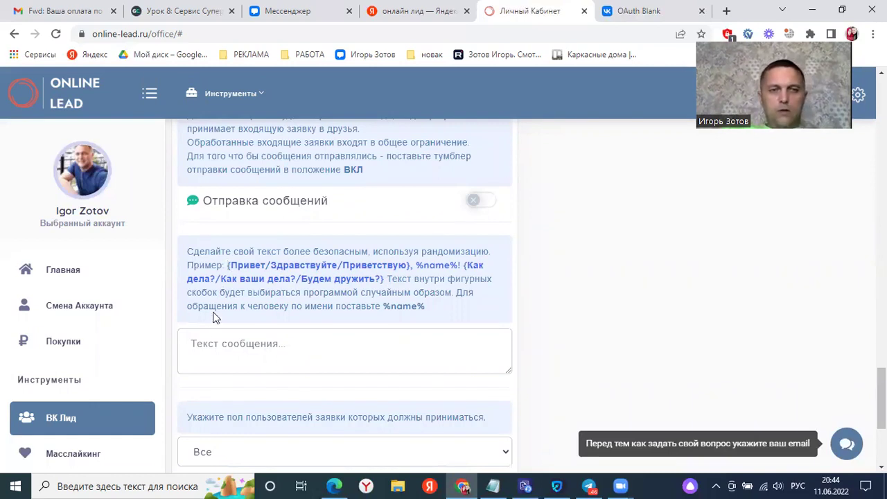
click(215, 340)
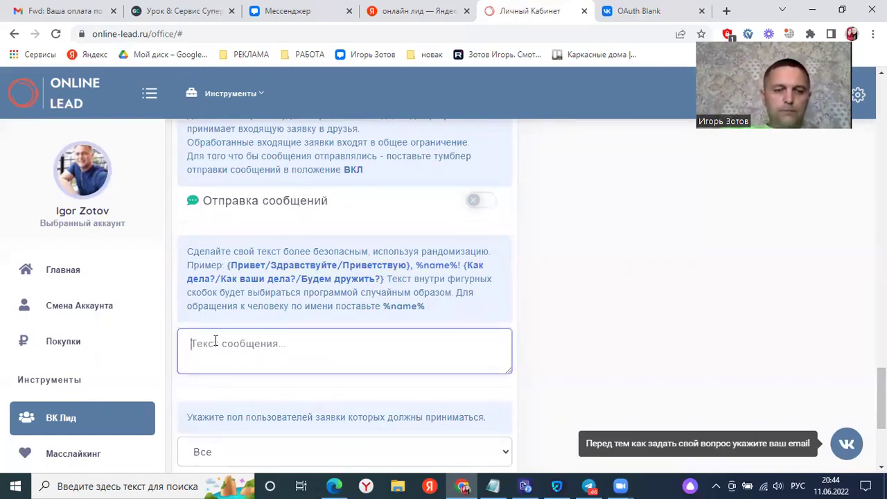
text({Привет/Здравствуйте/Приветствую}, %name%! {Как дела?/Как ваши дела?/Будем дружить?})
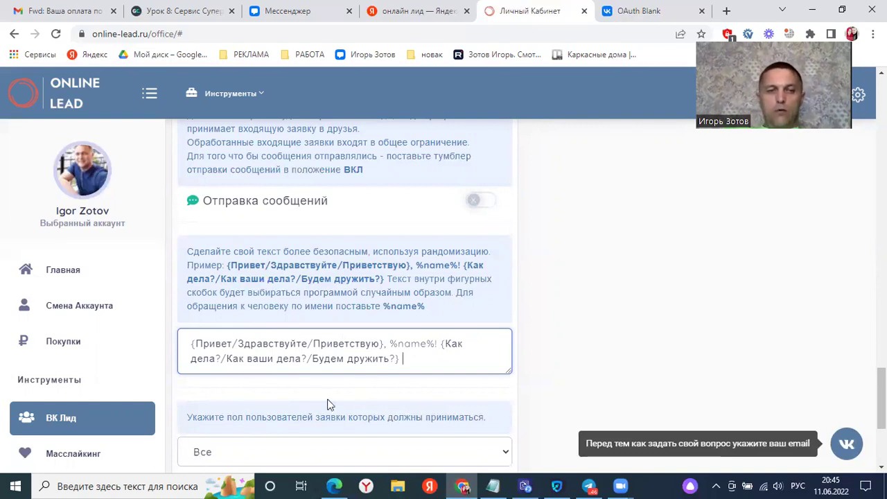
- Turn on Отправка сообщений for automatic request acceptance, select Все countries and save the settings
click(486, 204)
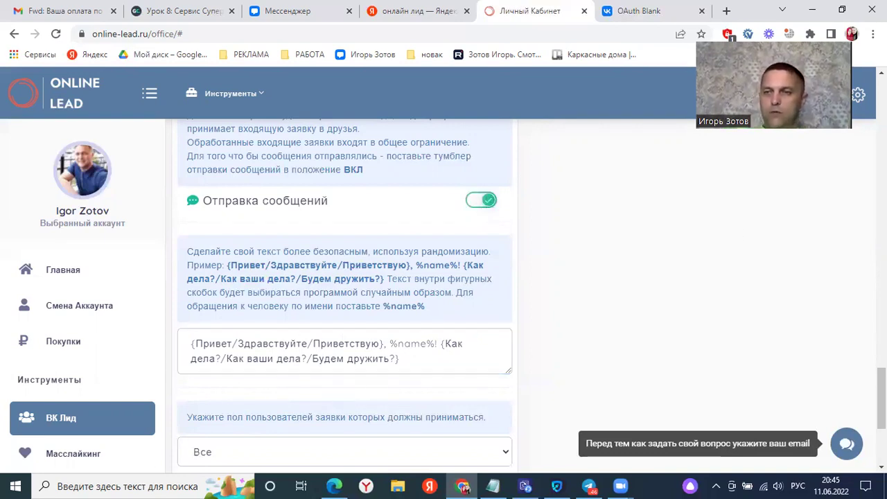
scroll(881, 402, down, 3)
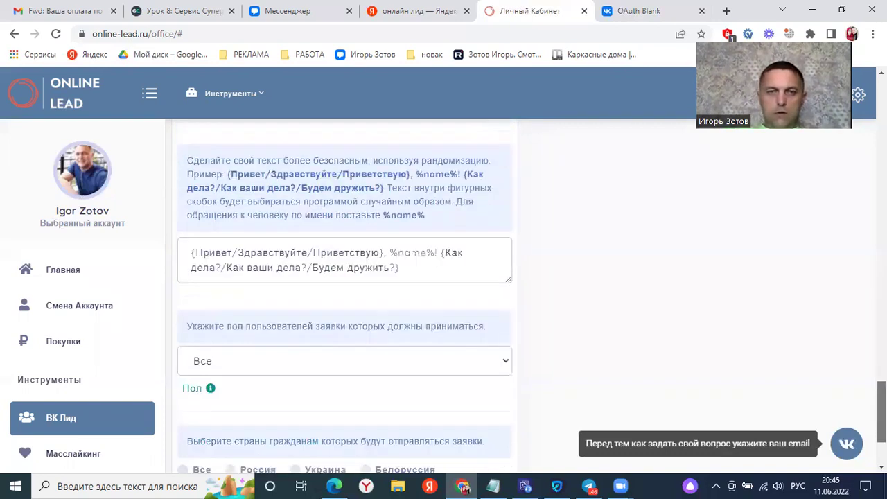
scroll(880, 416, down, 2)
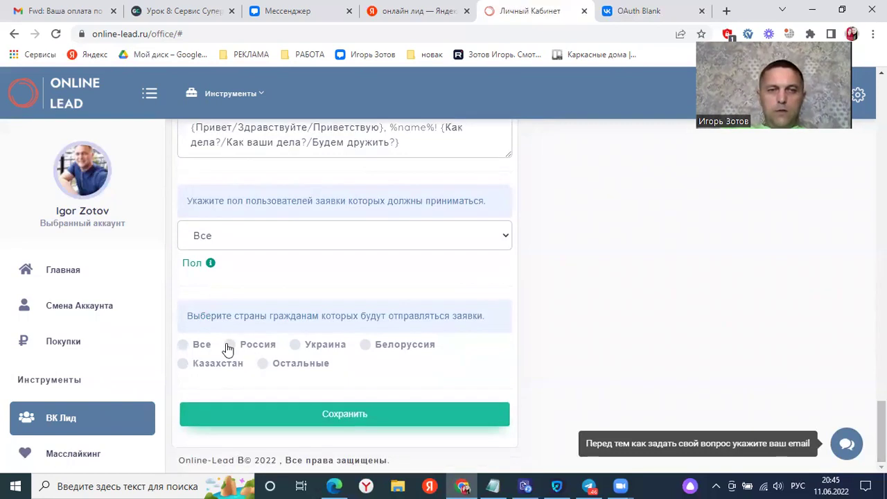
click(183, 345)
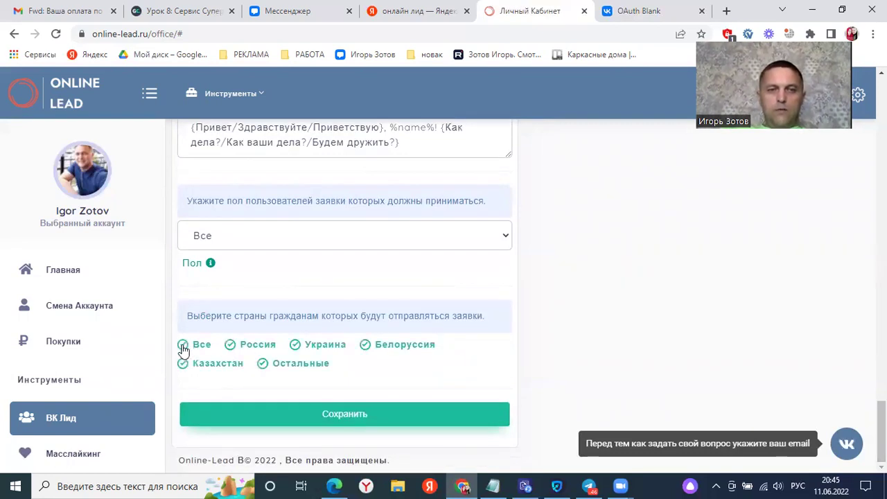
click(369, 410)
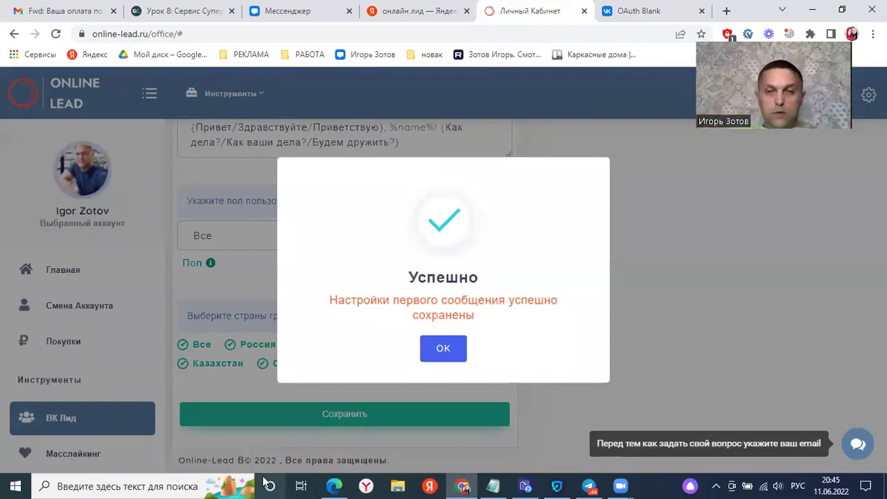
click(440, 348)
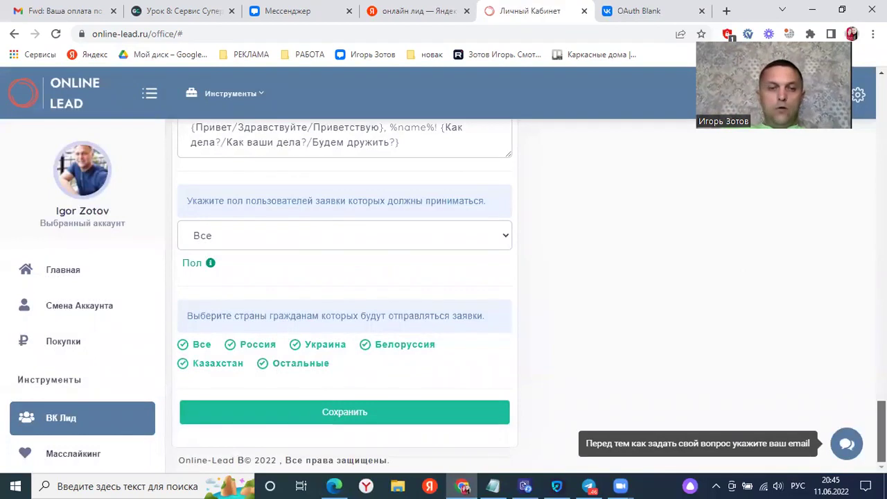
scroll(345, 291, up, 5)
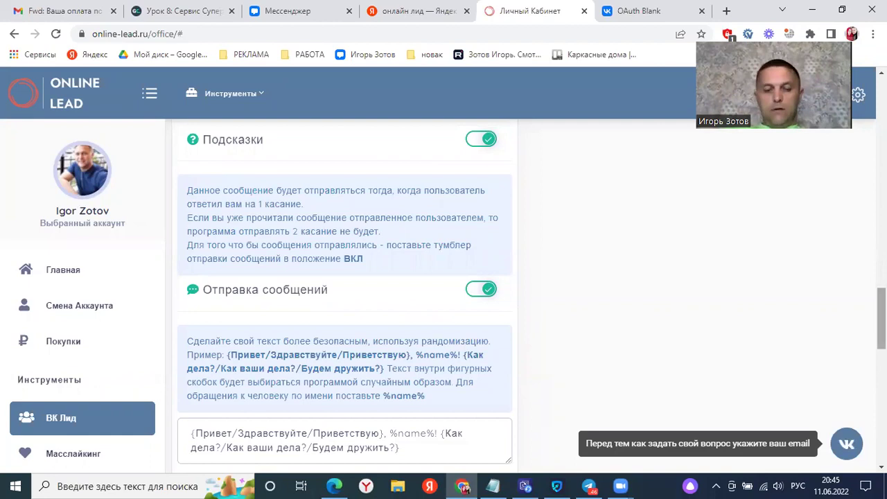
scroll(527, 298, down, 3)
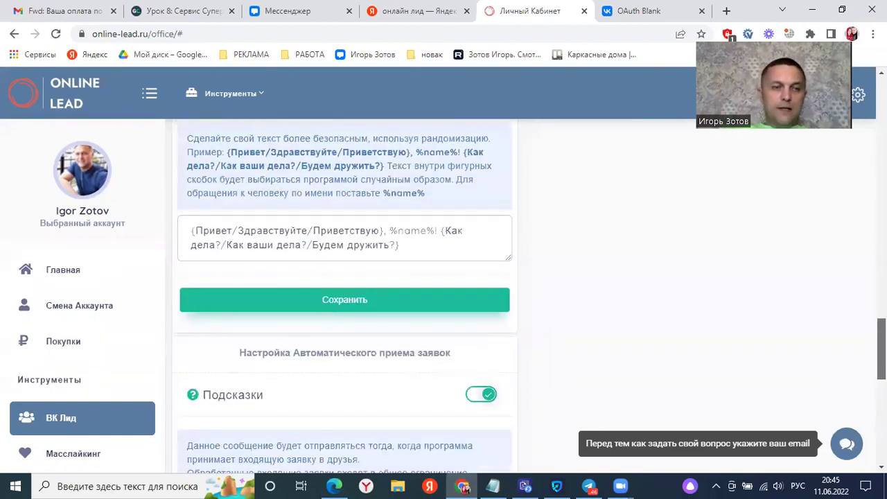
scroll(428, 459, down, 3)
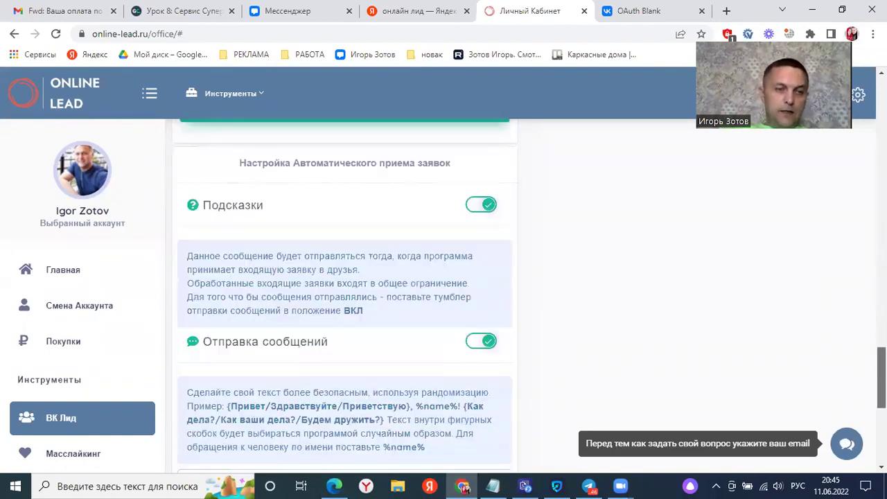
- Open Масслайкинг, switch the program on and turn on Подсказки in Общие настройки
click(99, 455)
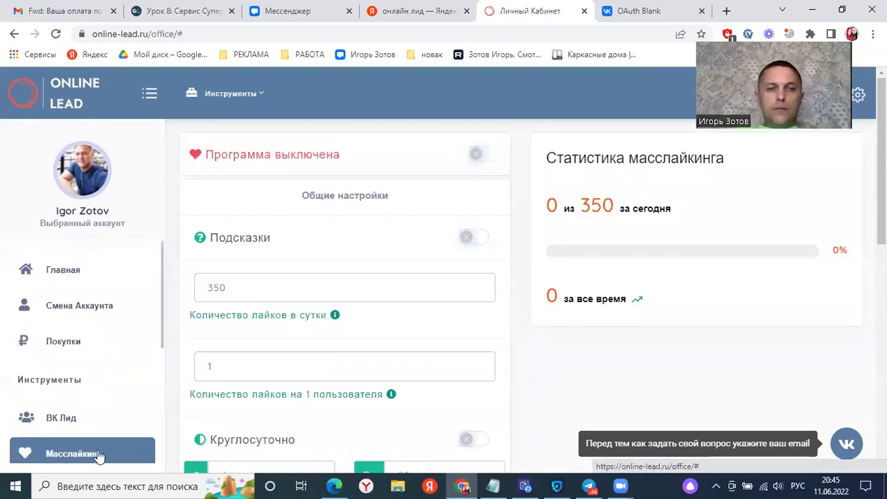
click(491, 156)
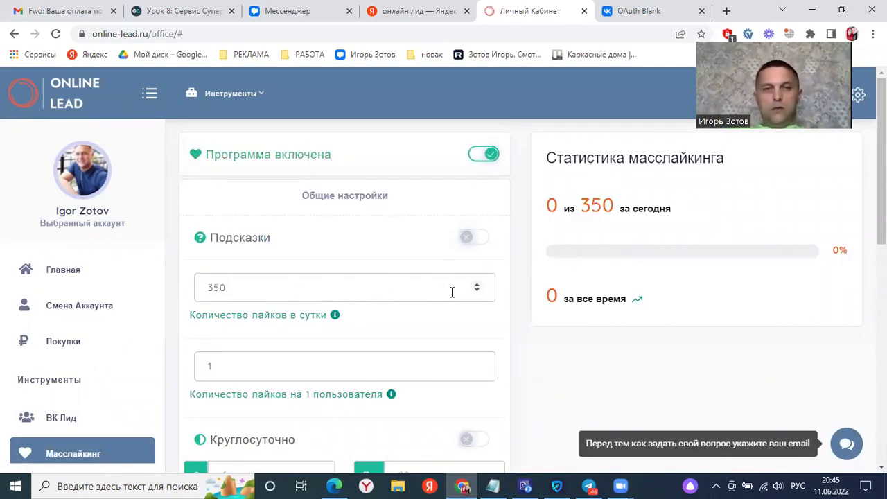
click(477, 243)
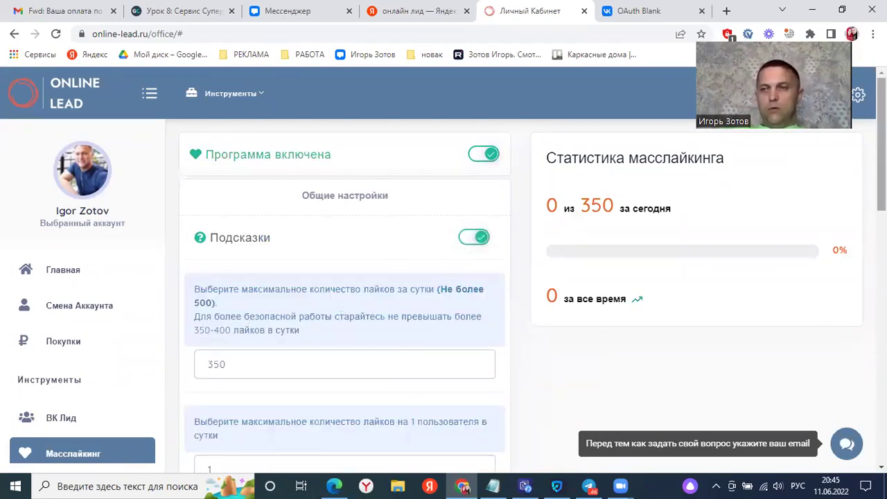
- Set the mass-liking working hours from 8 to 21
scroll(527, 277, down, 3)
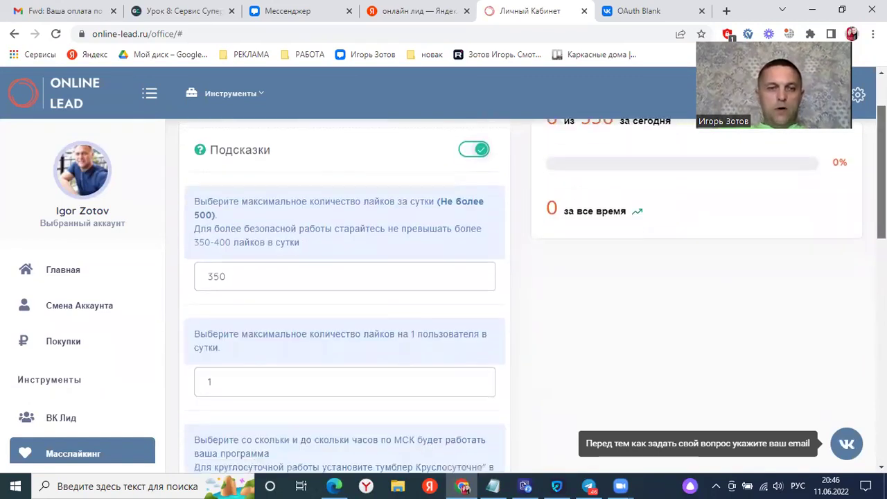
scroll(409, 259, down, 1)
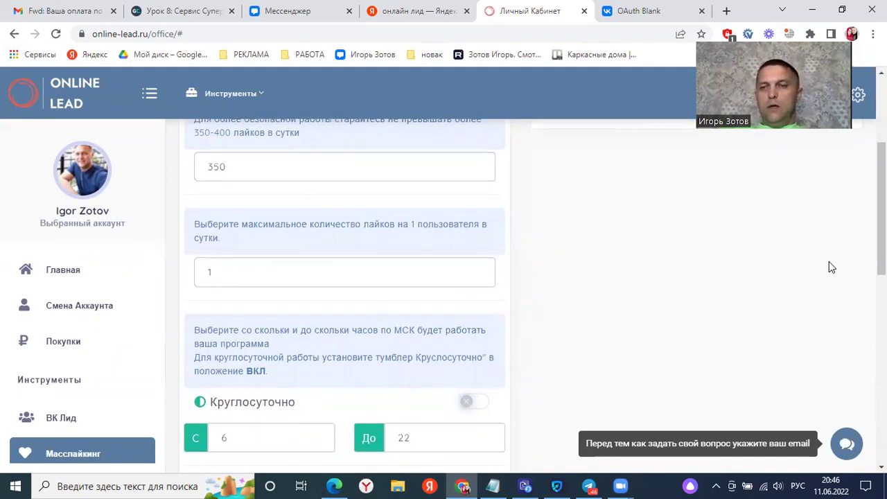
scroll(828, 266, down, 2)
scroll(282, 272, down, 2)
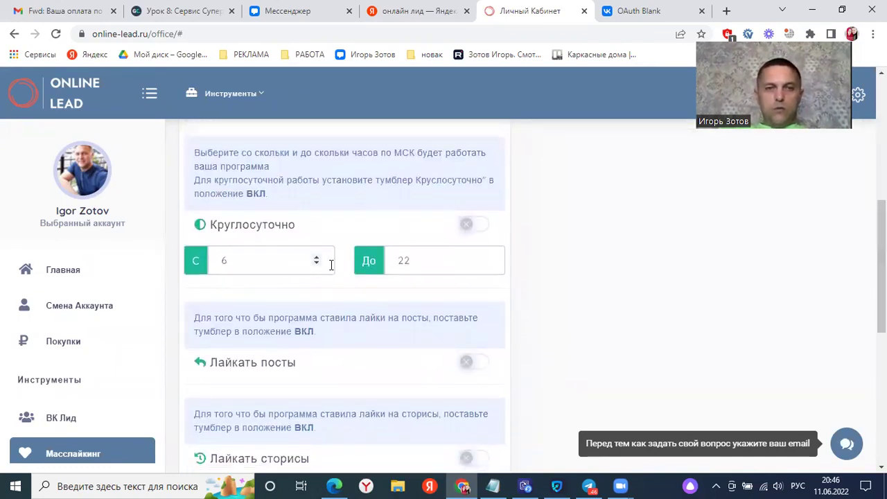
click(316, 259)
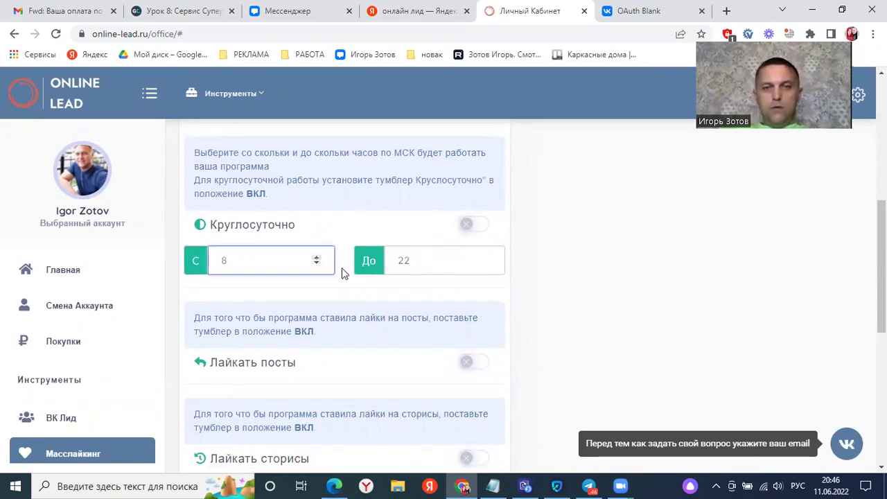
click(486, 264)
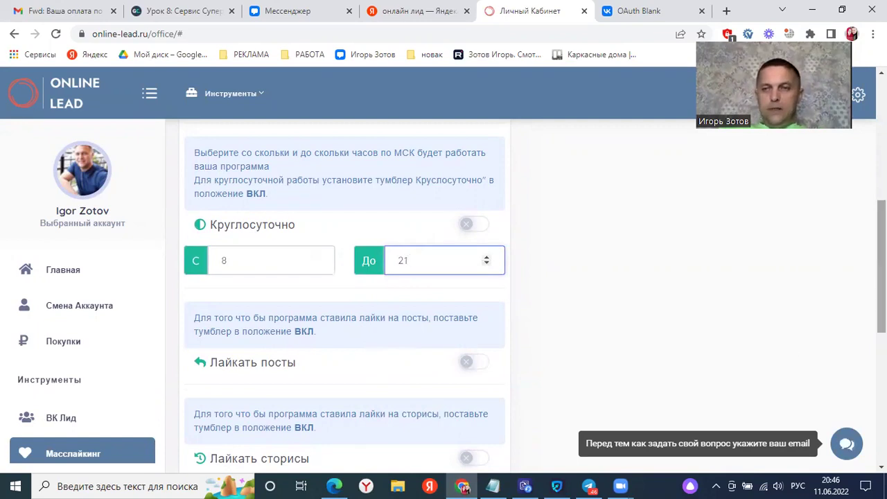
- Turn on Лайкать посты and Лайкать сторисы in the general mass-liking settings
scroll(614, 256, down, 2)
click(488, 238)
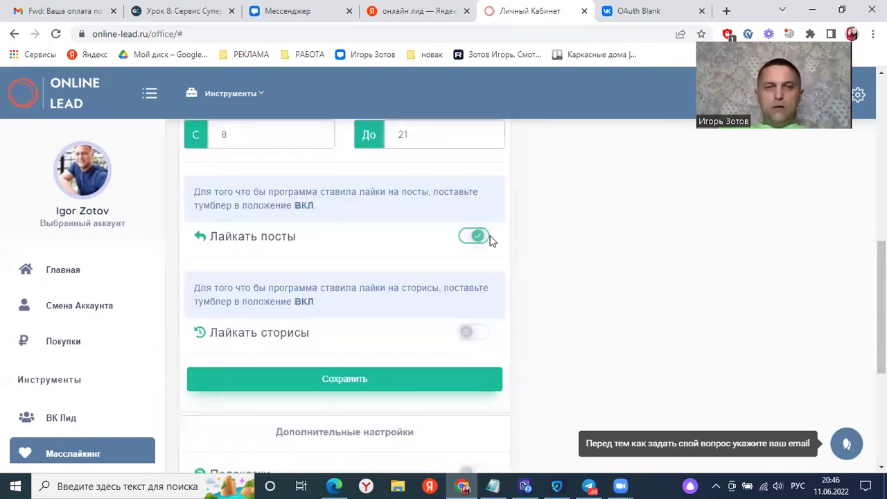
click(483, 338)
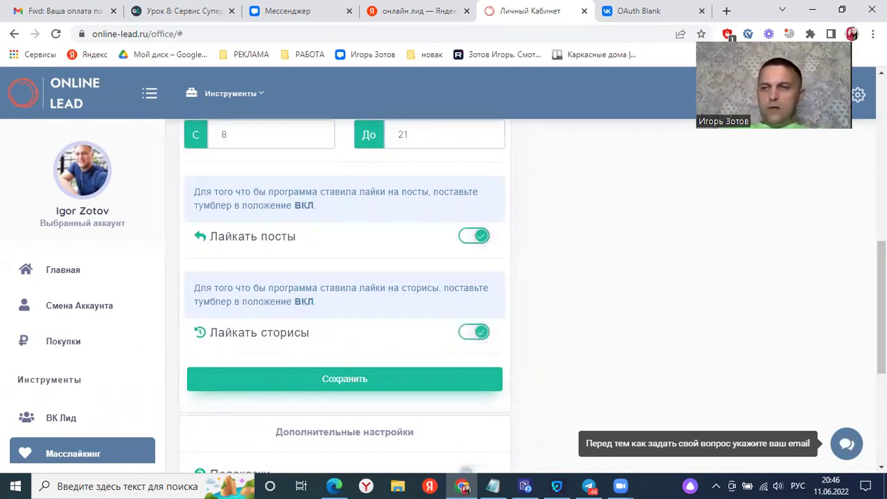
- In Дополнительные настройки, turn on Подсказки and Лайки клиентам, leaving Лайки друзьям switched on
scroll(483, 338, down, 2)
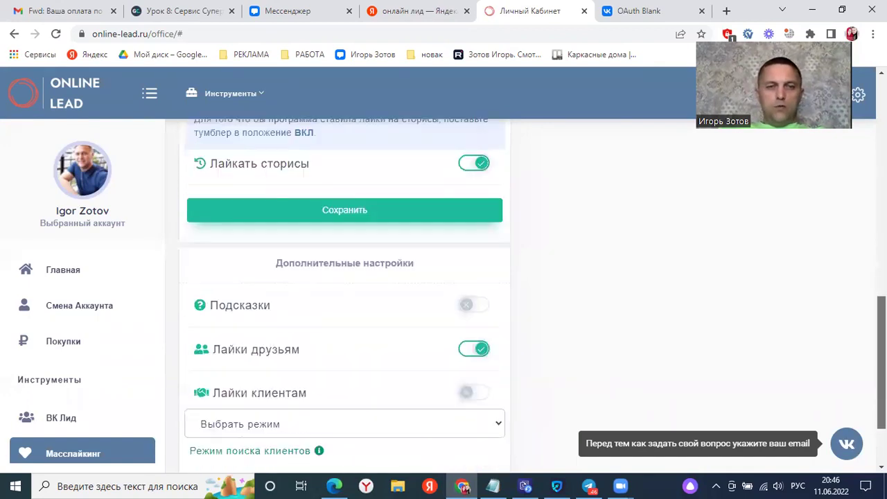
scroll(380, 349, down, 1)
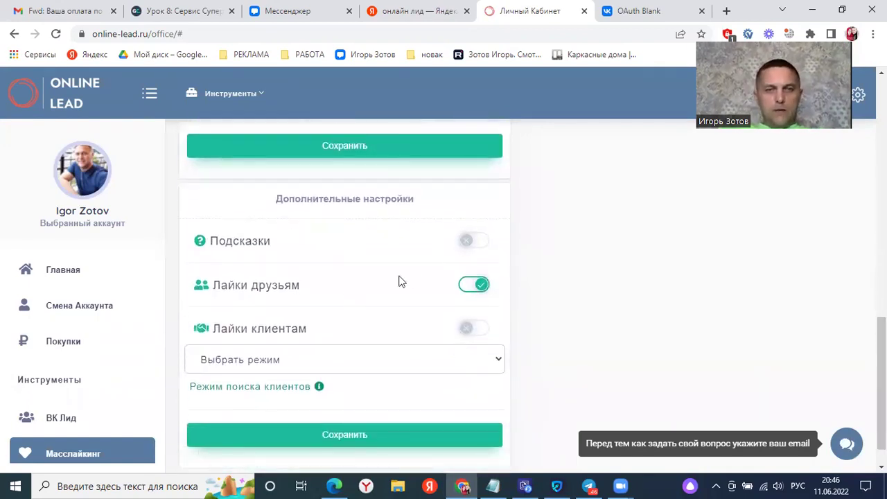
click(478, 242)
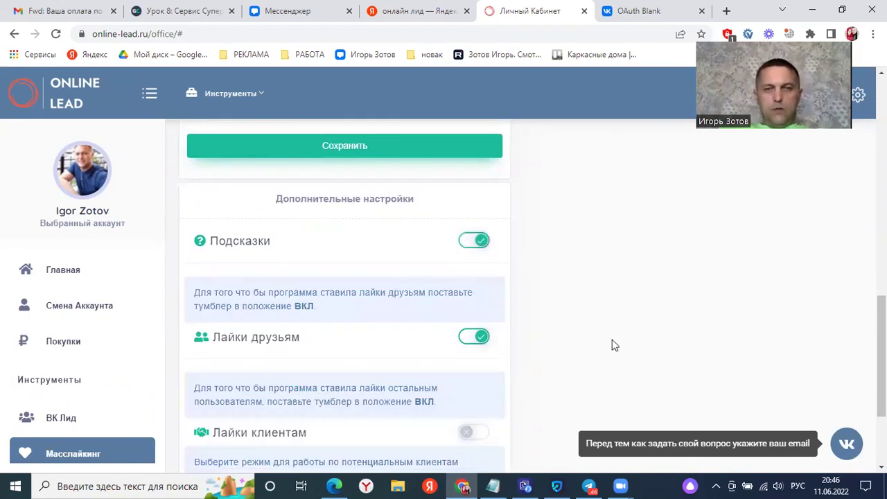
scroll(345, 291, down, 2)
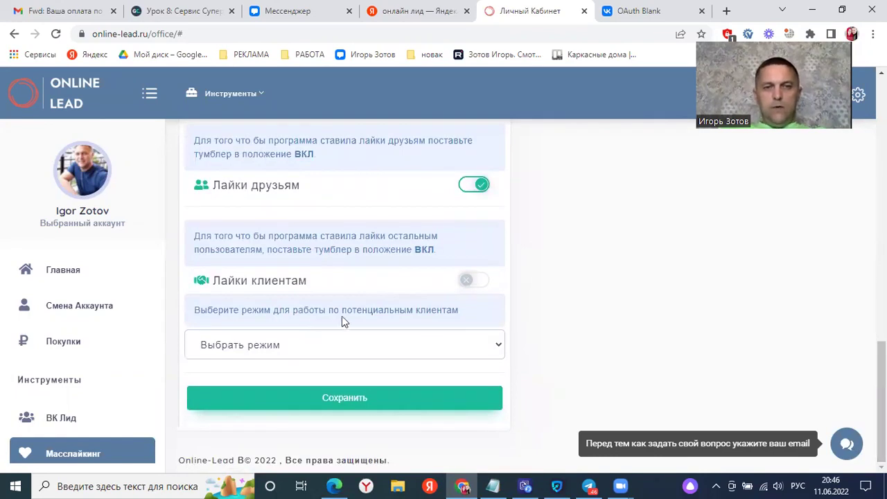
click(471, 187)
click(484, 283)
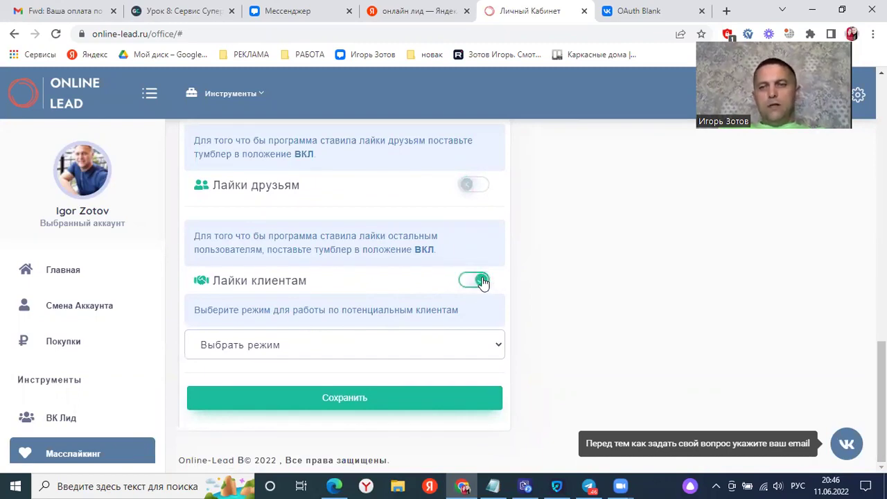
click(478, 187)
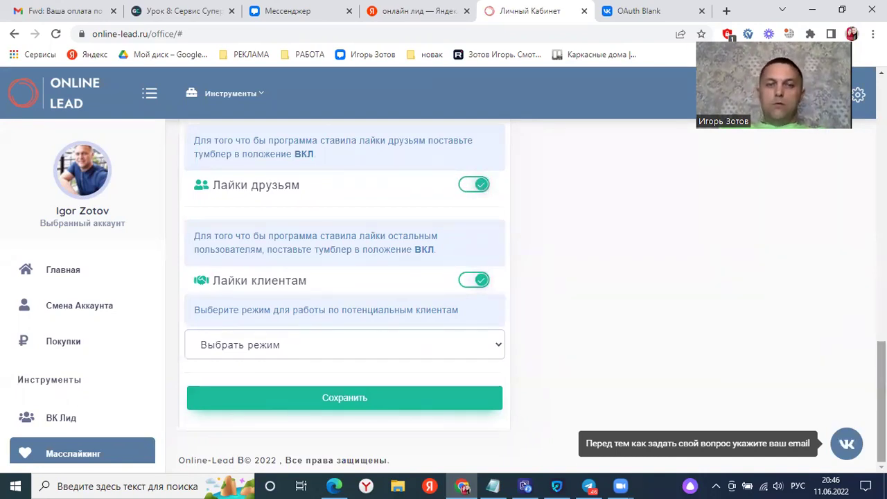
- Try the По конкуренту mode for client likes and reset the mode selection to Выбрать режим
click(498, 347)
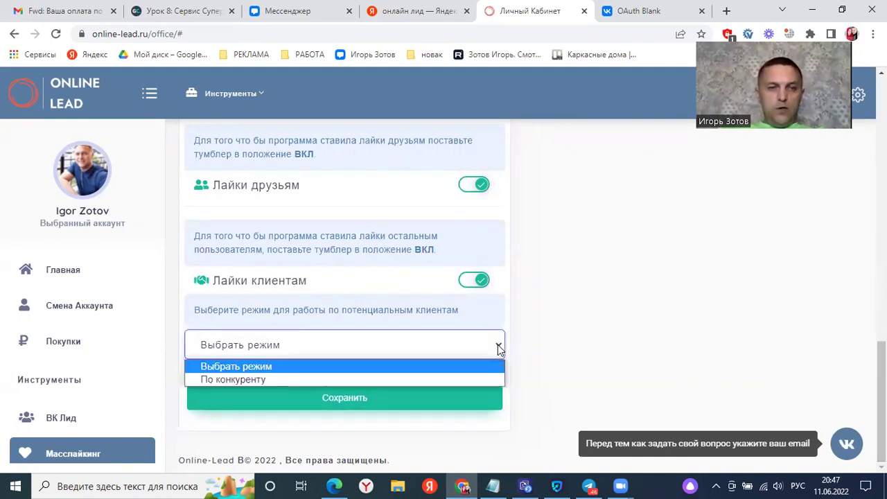
click(469, 383)
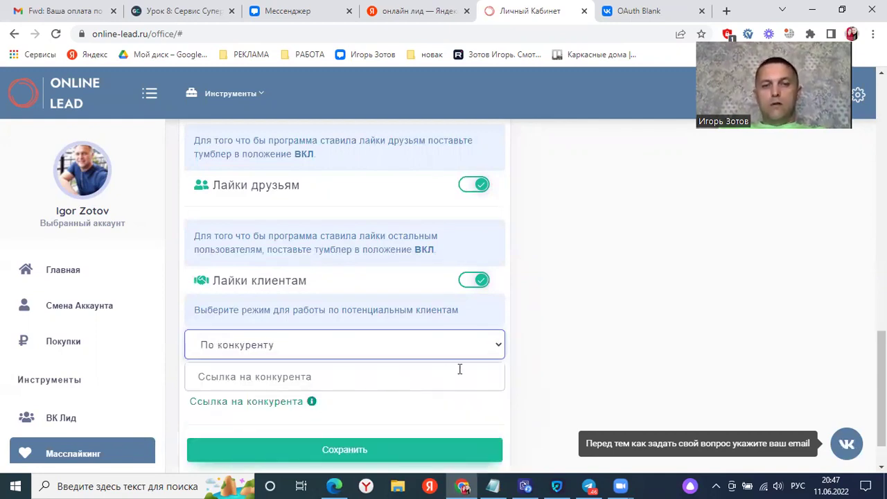
click(501, 346)
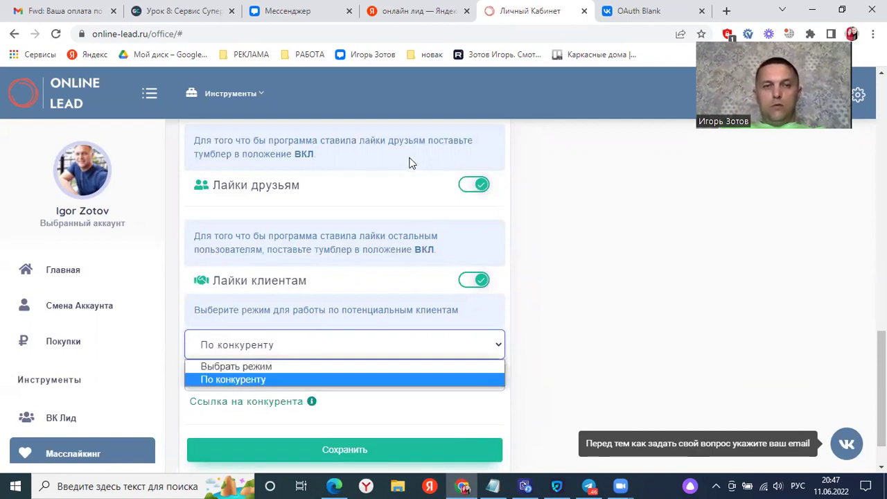
click(472, 367)
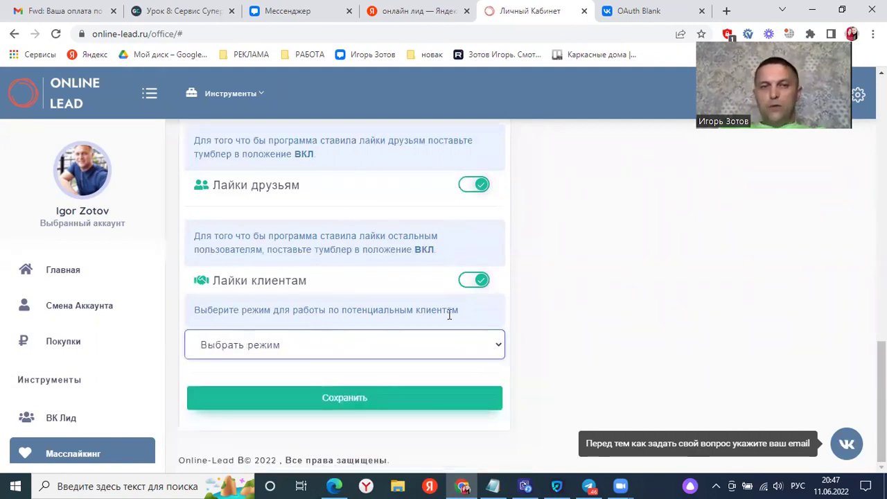
- Save the additional mass-liking settings and dismiss the confirmation
click(395, 406)
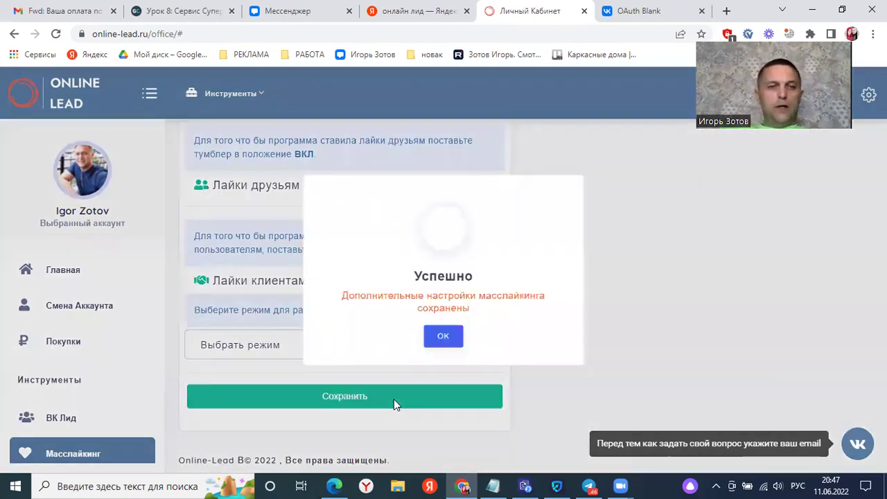
click(431, 352)
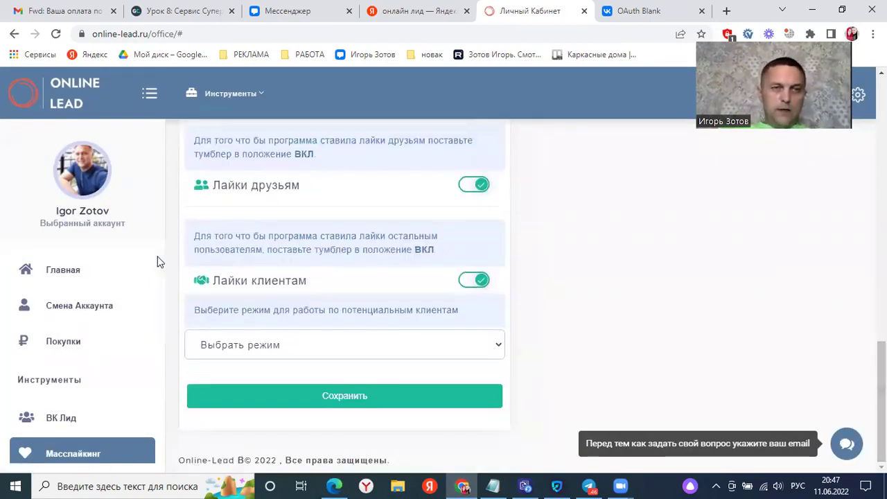
- Open Автопостинг and look through the posting settings for the page and for groups
scroll(162, 258, down, 3)
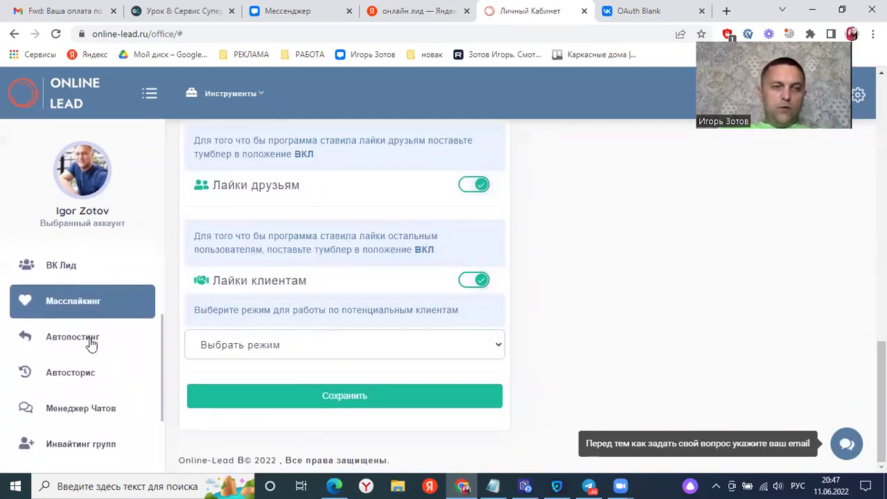
click(91, 343)
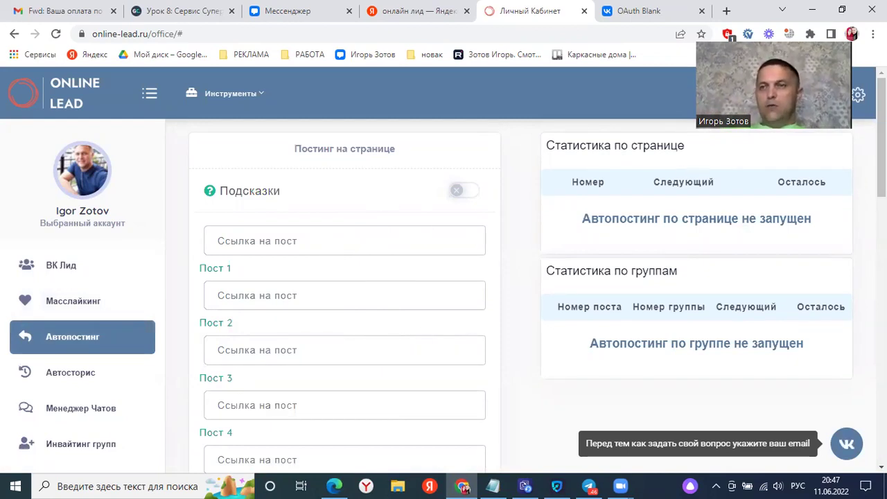
scroll(527, 291, down, 3)
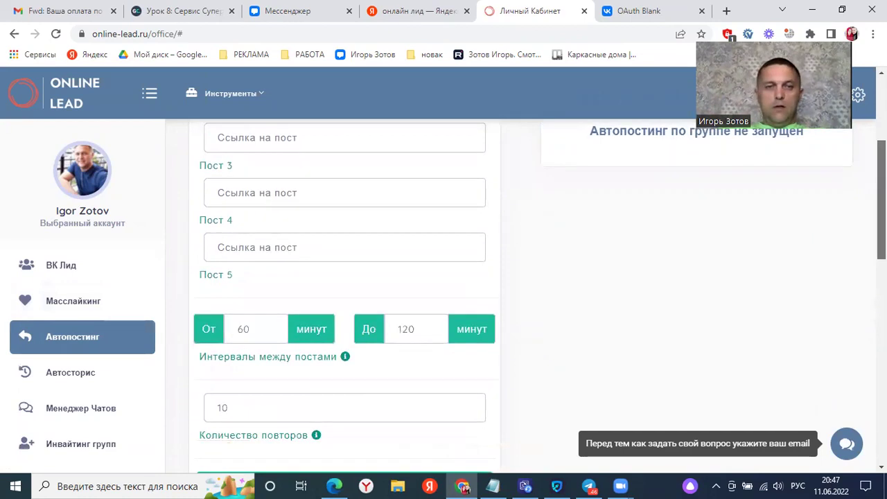
scroll(527, 291, down, 3)
scroll(527, 291, down, 3)
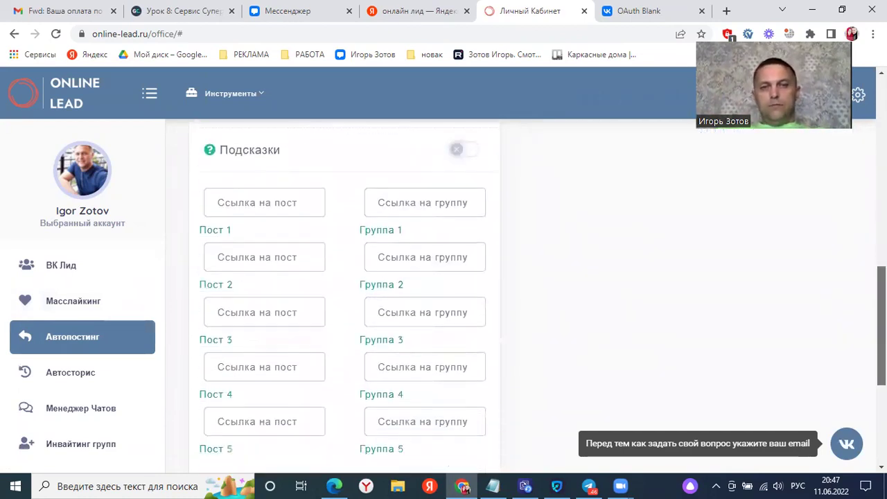
- Review the rest of the group posting settings, then open Автосторис and its video instructions
scroll(345, 291, down, 4)
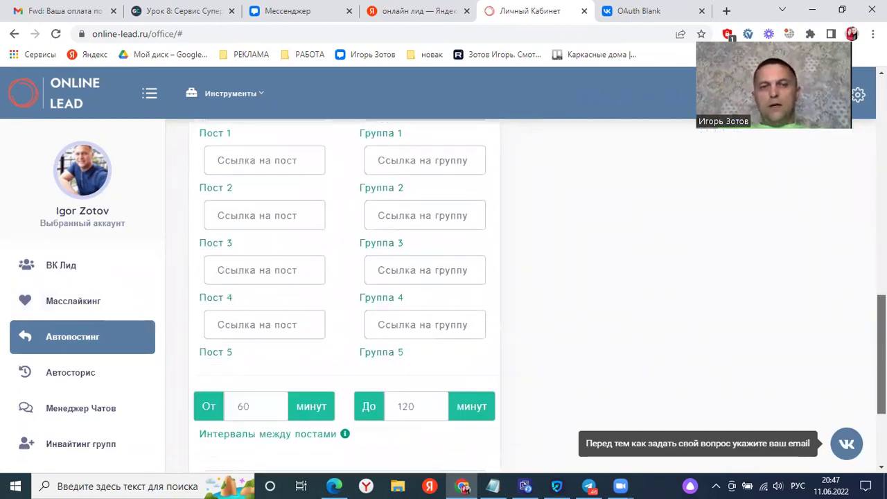
click(80, 378)
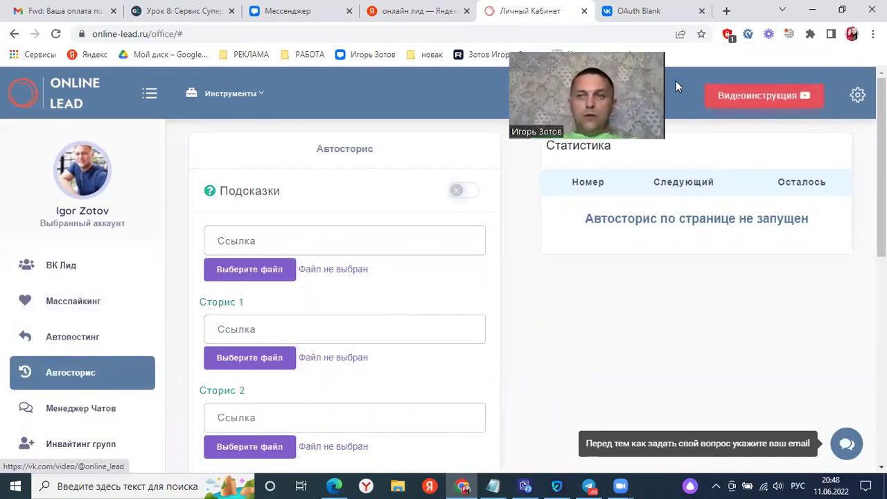
click(761, 97)
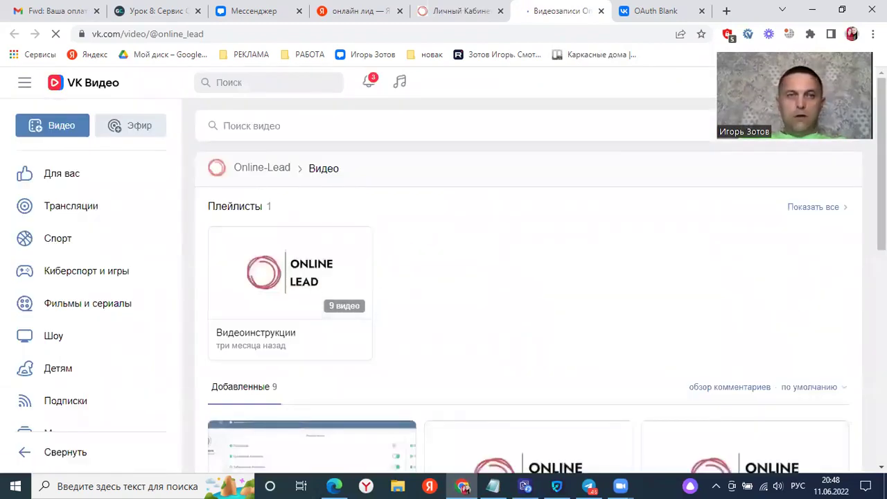
- Find the Автосторис setup video among the Online-Lead recordings, play its beginning and pause it
scroll(527, 277, down, 1)
scroll(527, 278, down, 3)
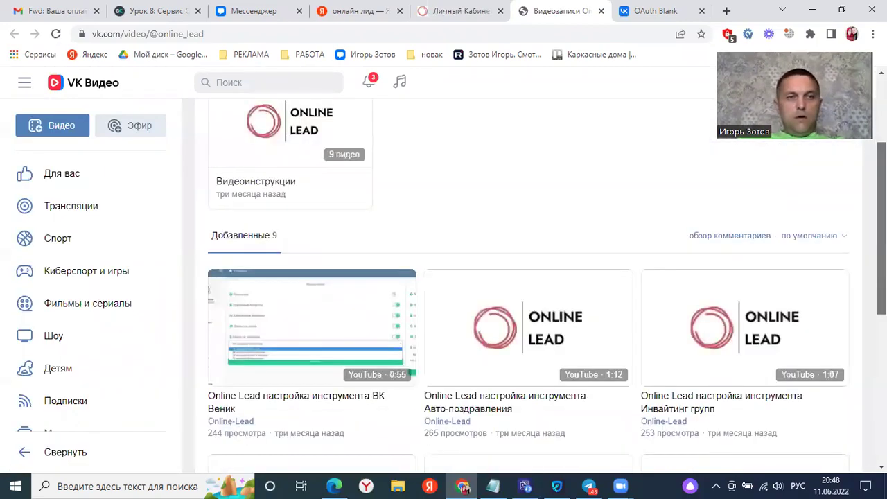
scroll(527, 305, down, 1)
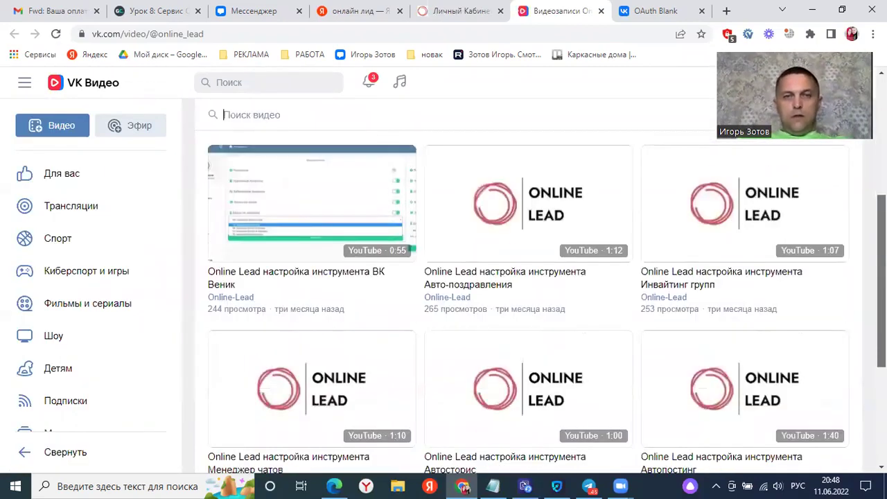
scroll(522, 306, down, 1)
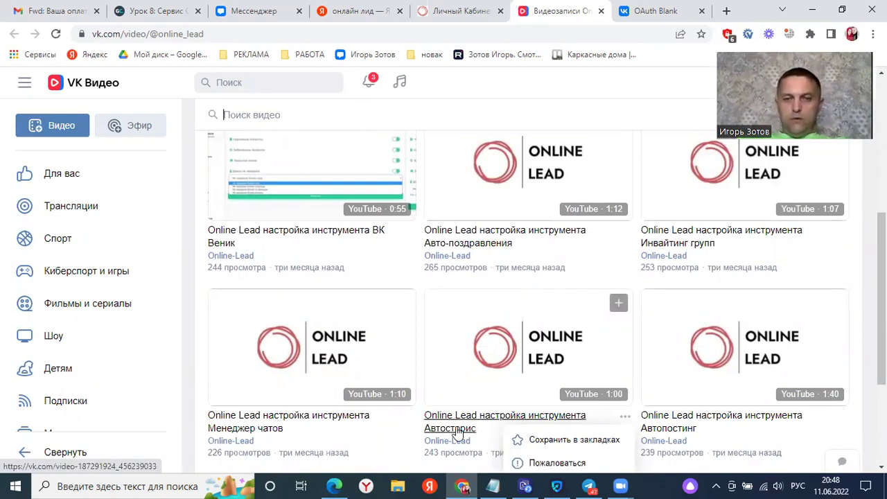
click(525, 347)
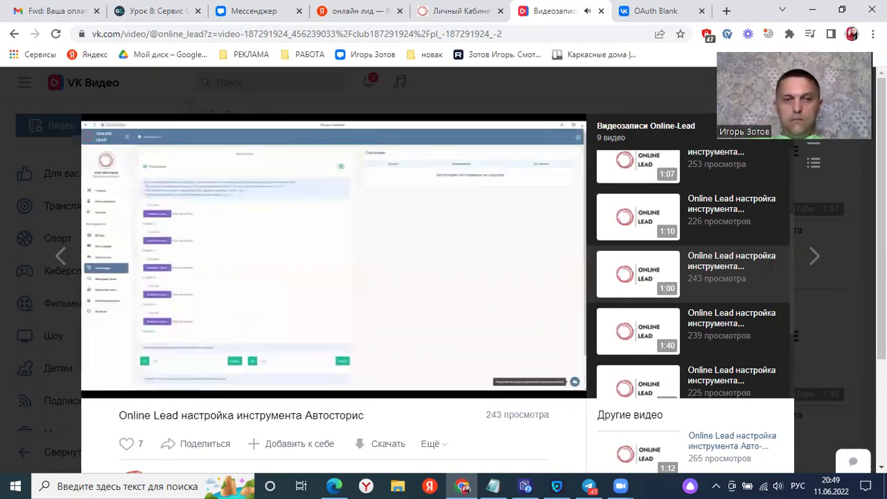
mouse_move(235, 342)
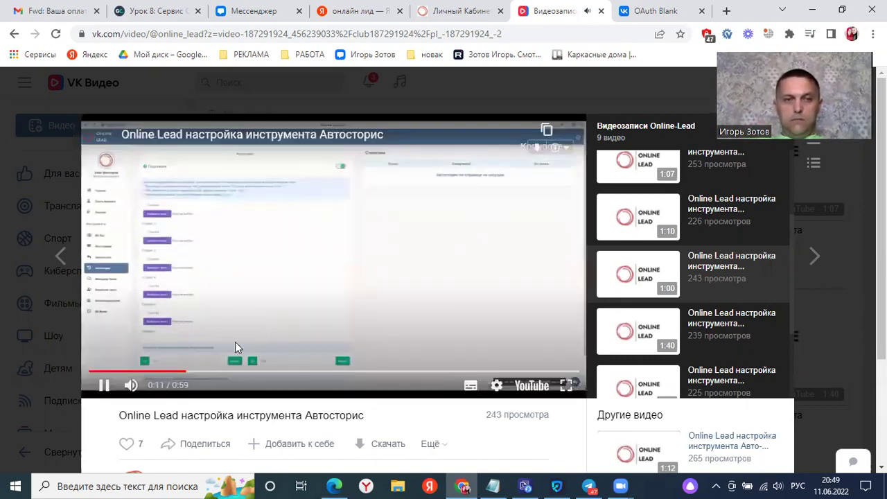
click(104, 386)
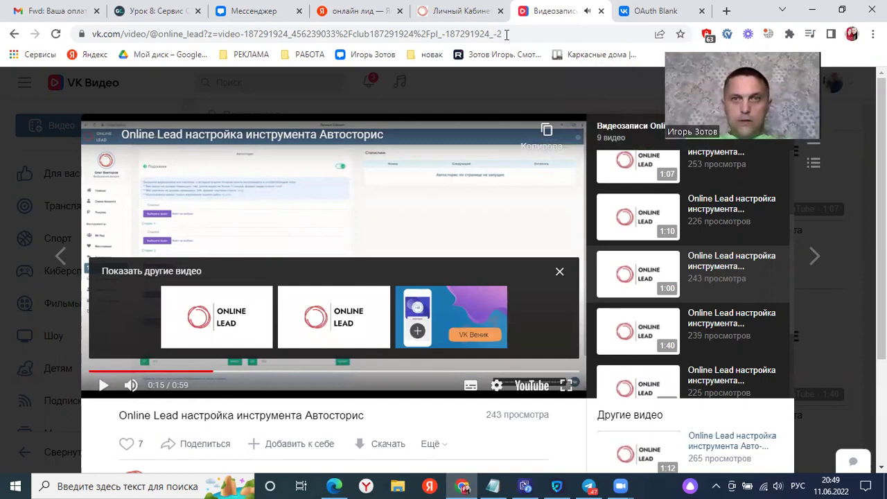
- Return to the Online Lead account page, open Инвайтинг групп and look through the list of groups
key(ctrl+shift+Tab)
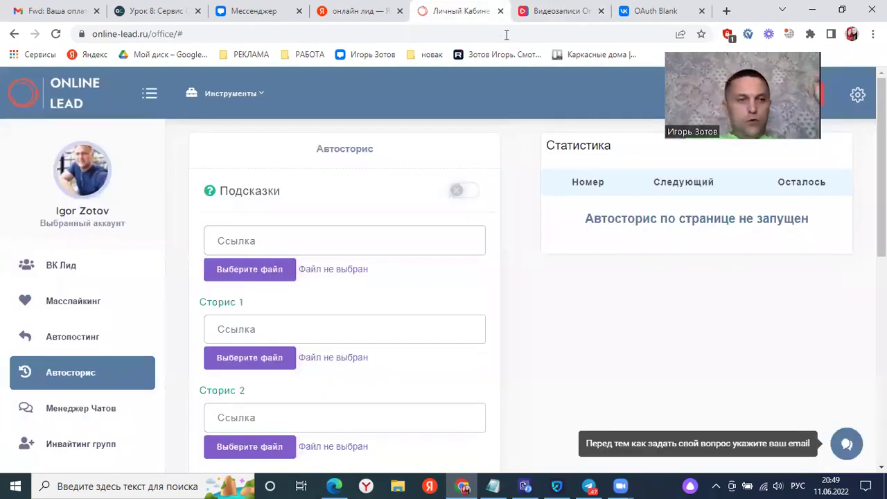
click(100, 450)
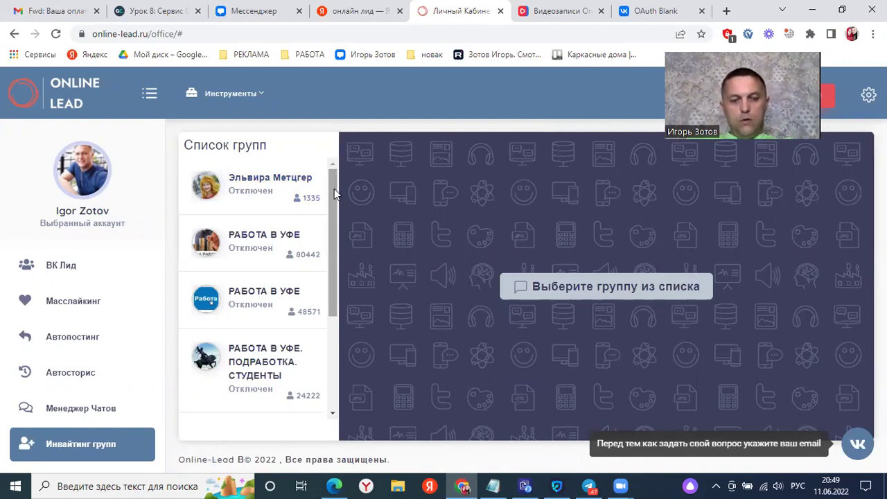
drag(335, 189, 348, 339)
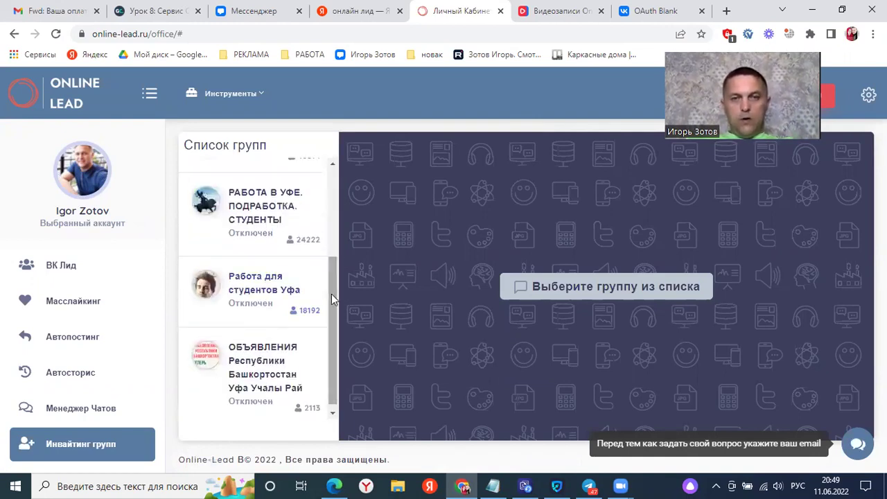
drag(331, 294, 322, 198)
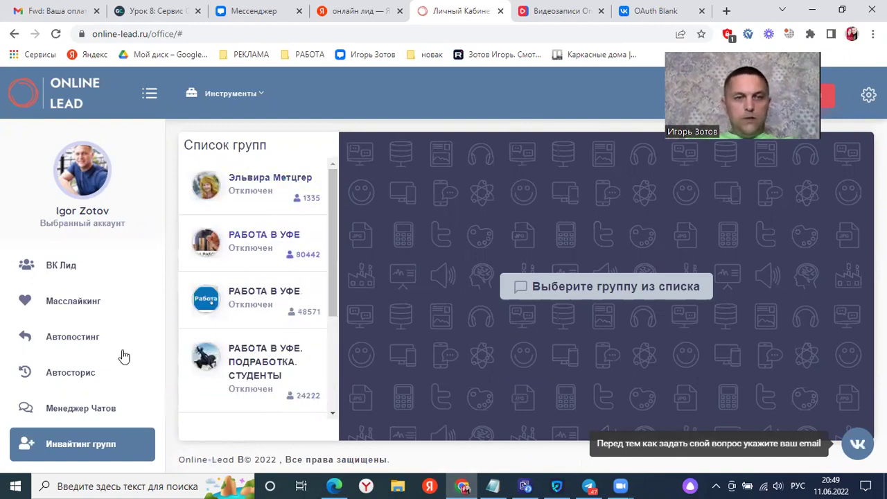
- Open Автопоздравления and turn on both the greeting program and Подсказки
drag(162, 356, 163, 396)
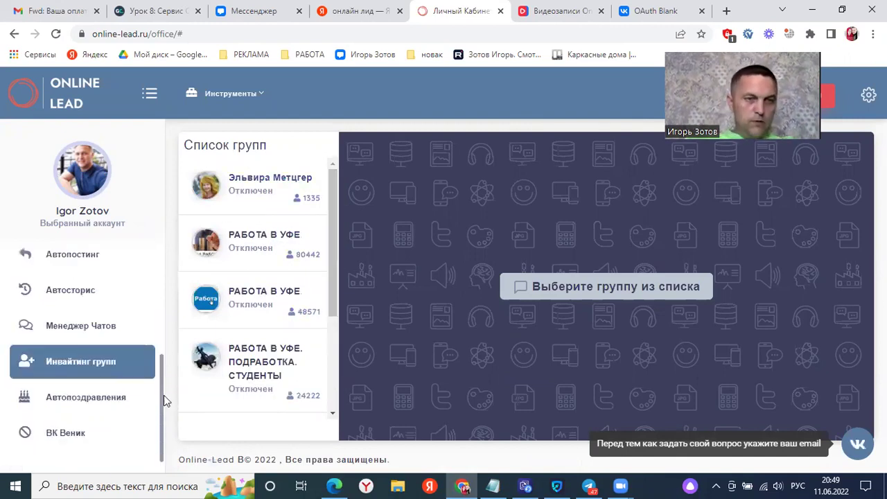
click(89, 396)
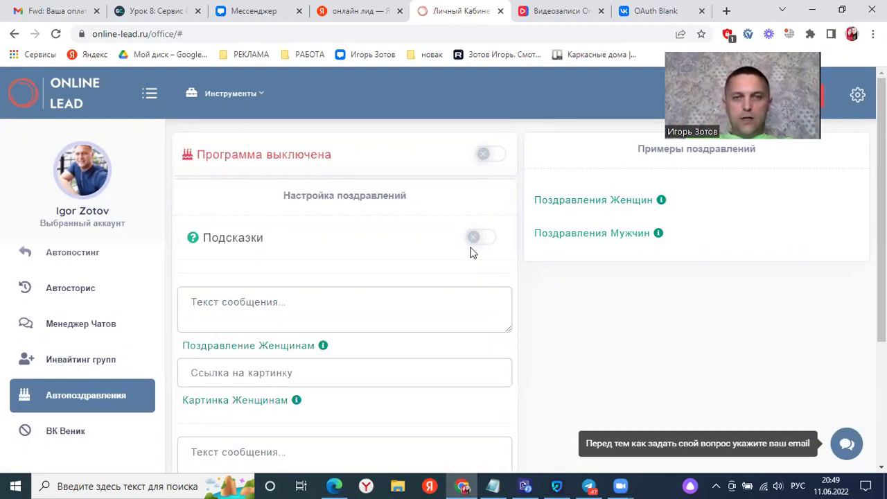
click(502, 158)
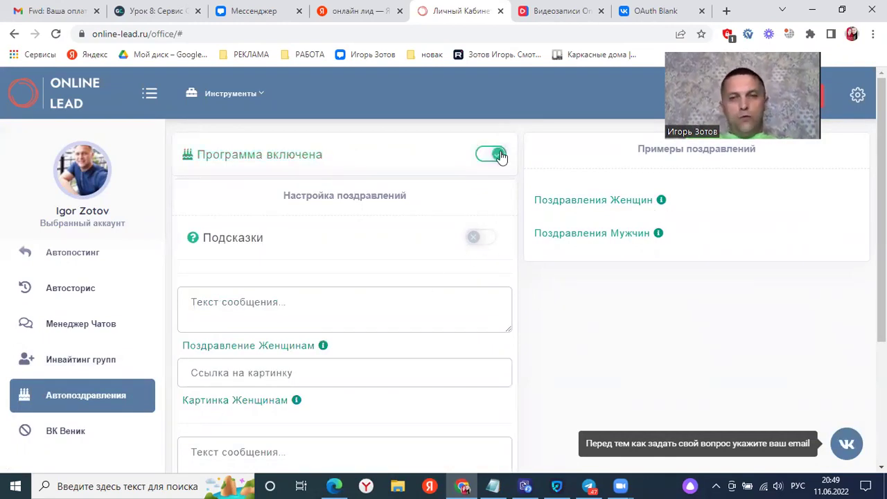
click(483, 238)
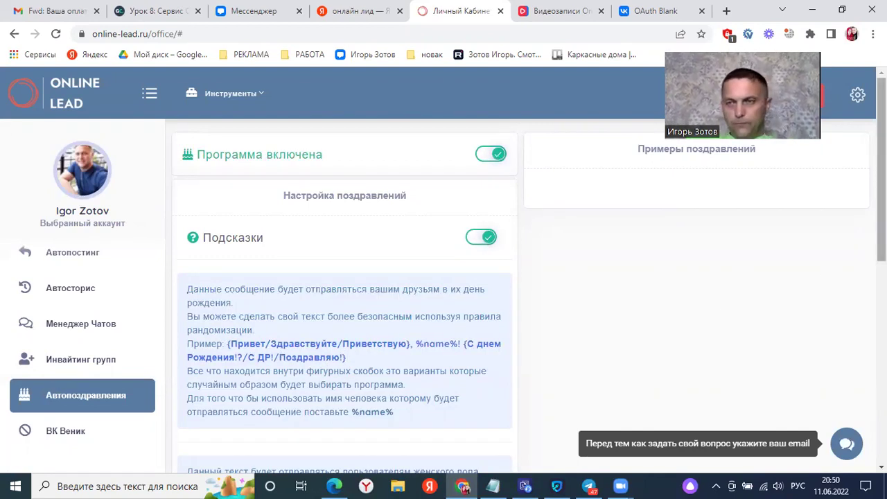
- Enter the women's greeting text "{Привет/Здравствуйте/Приветствую}, %name%! {С днем Рождения!?/С ДР!/Поздравляю!}"
scroll(511, 351, down, 4)
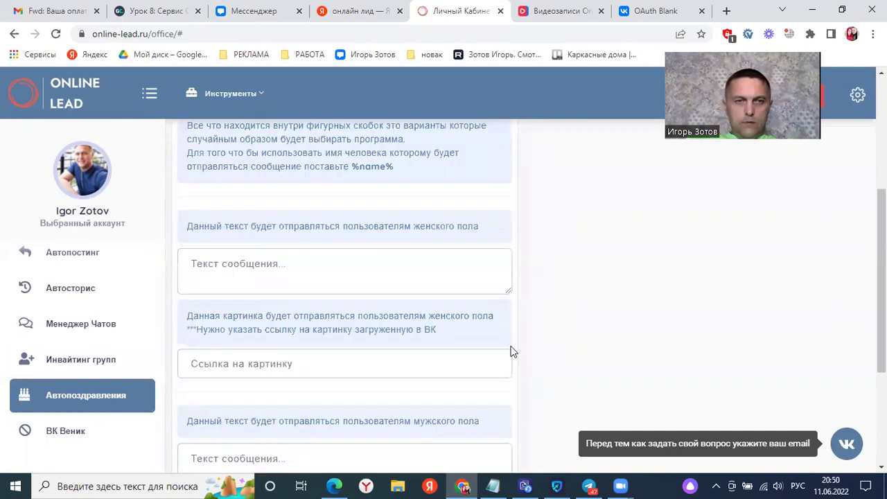
click(362, 265)
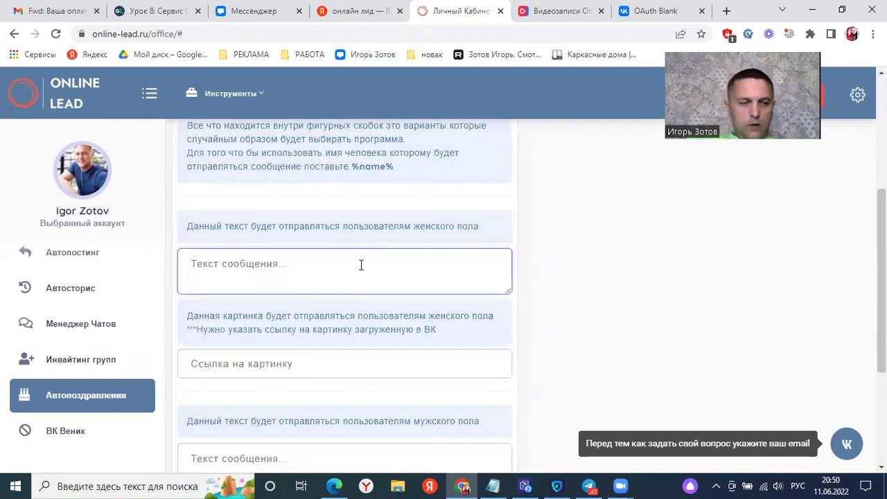
text({Привет/Здравствуйте/Приветствую}, %name%! {С днем Рождения!?/С ДР!/Поздравляю!})
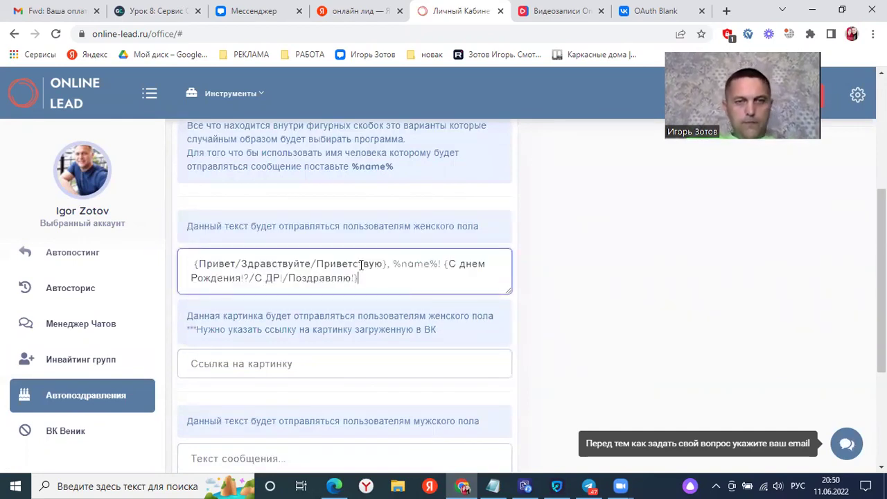
- Leave the women's picture link empty and enter the men's greeting text "{Привет/Здравствуйте/Приветствую}, %name%! {С днем Рождения!?/С ДР!/Поздравляю!}"
click(285, 368)
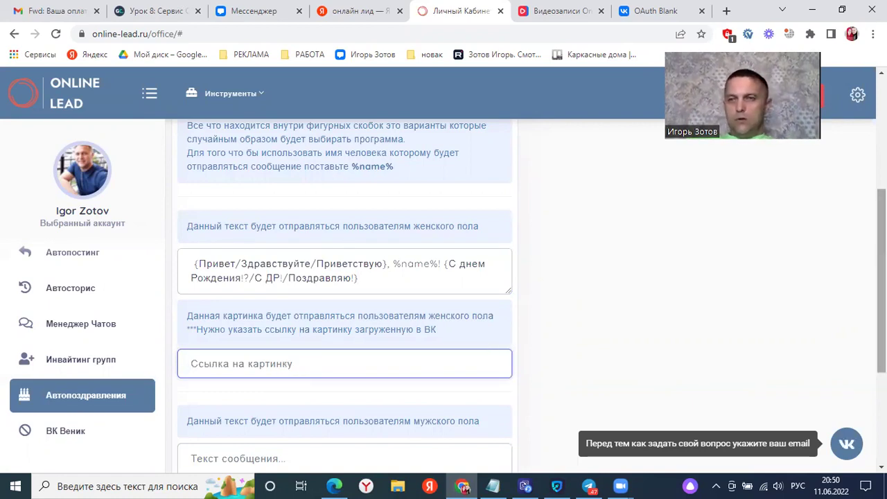
scroll(527, 298, down, 2)
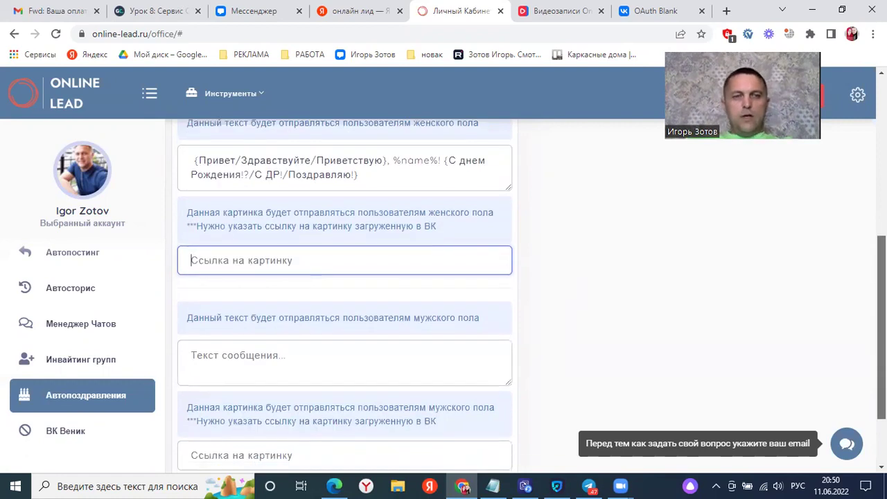
click(290, 357)
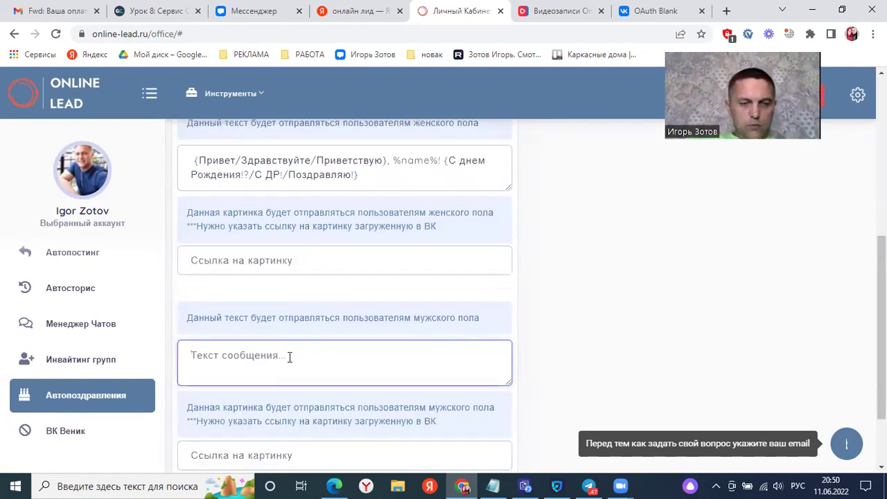
text({Привет/Здравствуйте/Приветствую}, %name%! {С днем Рождения!?/С ДР!/Поздравляю!})
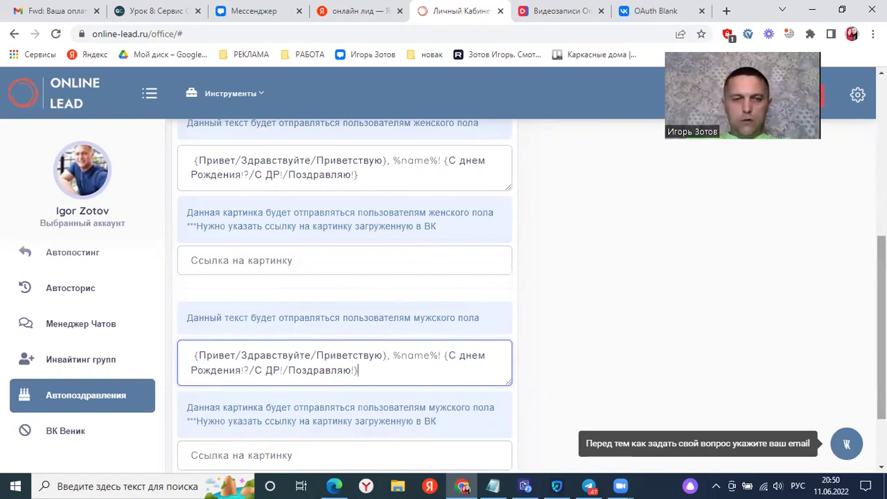
- Check both greeting texts, save the greeting settings and dismiss the confirmation
scroll(345, 291, down, 2)
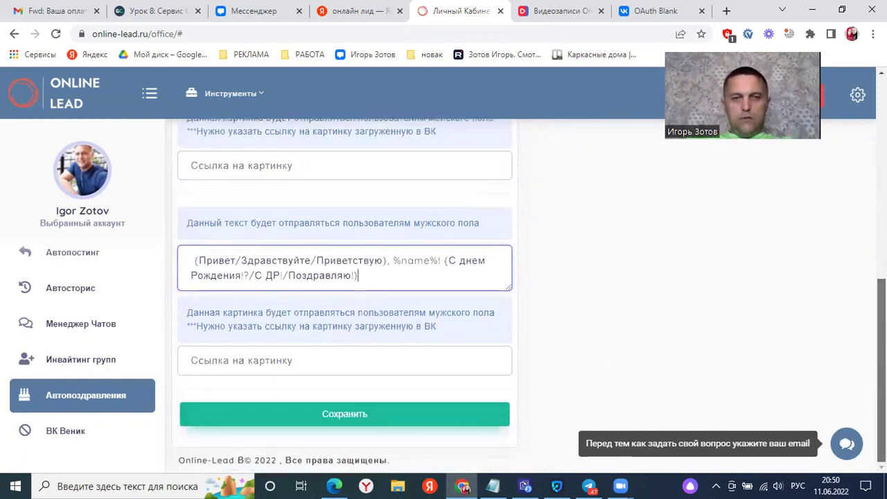
scroll(344, 291, up, 4)
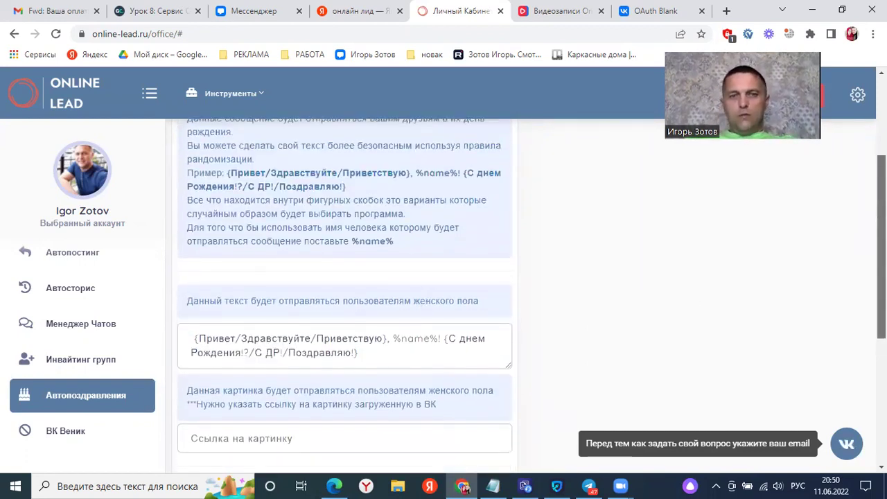
scroll(849, 308, down, 4)
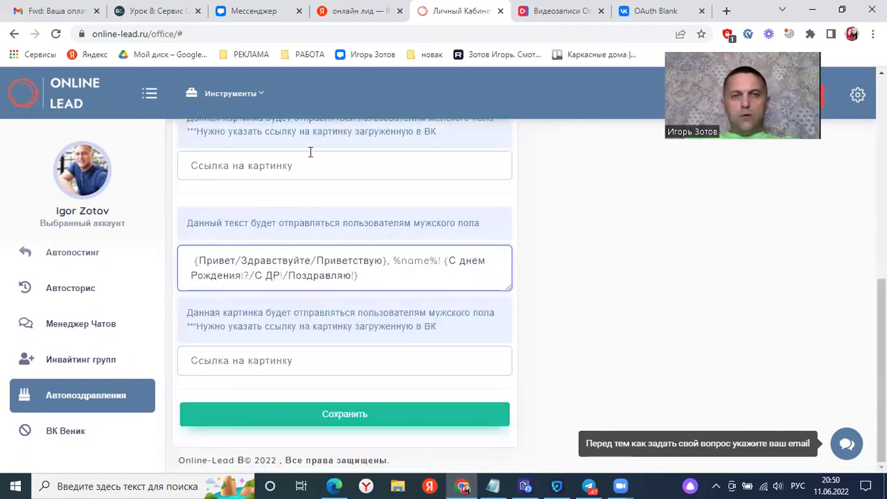
click(357, 418)
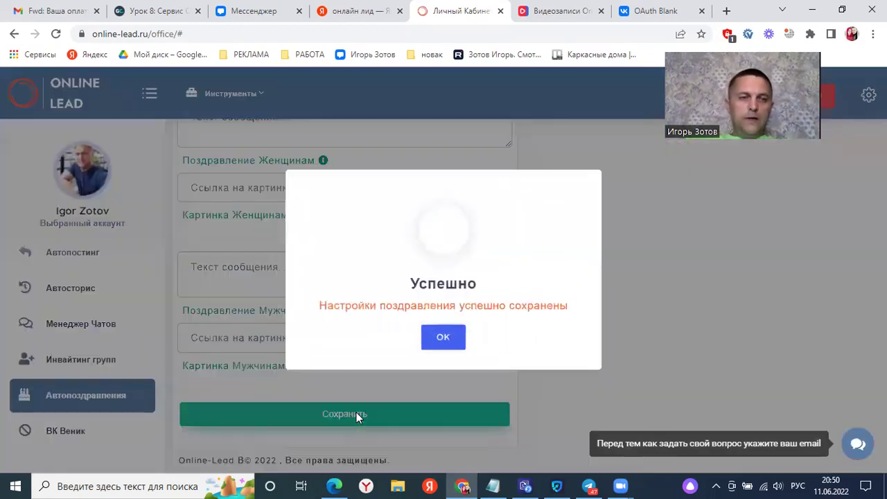
click(456, 342)
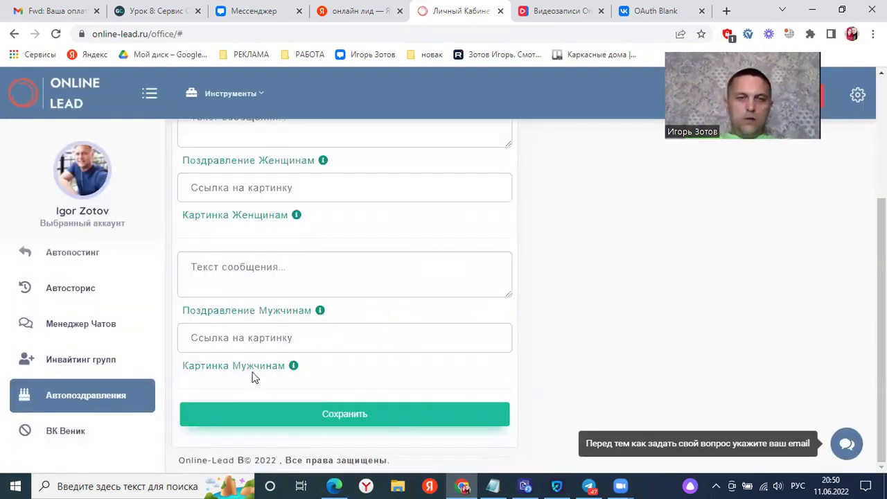
- In ВК Веник, turn on Подсказки and Удаленные Аккаунты under Разовая чистка and run the one-time cleanup search
click(79, 430)
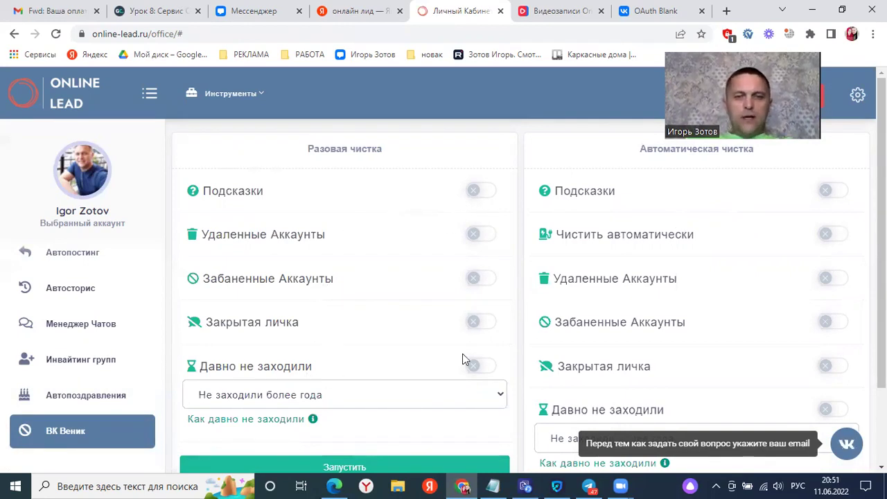
click(482, 191)
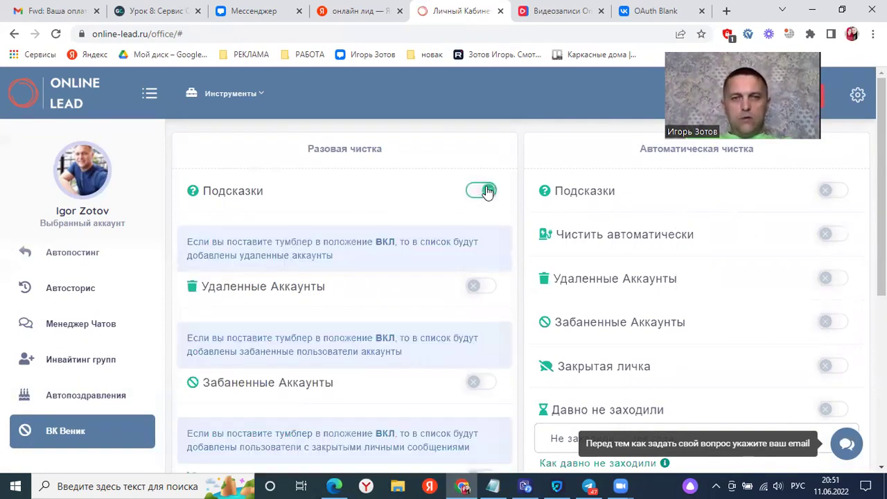
click(488, 289)
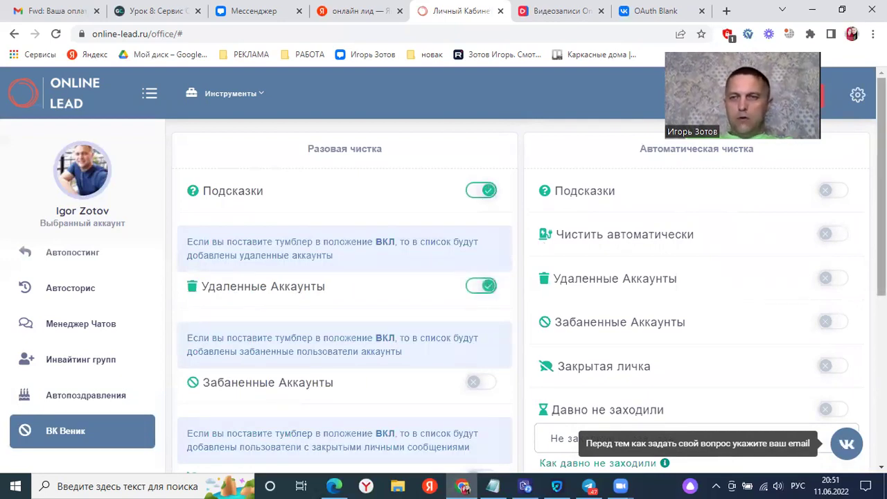
scroll(880, 207, down, 3)
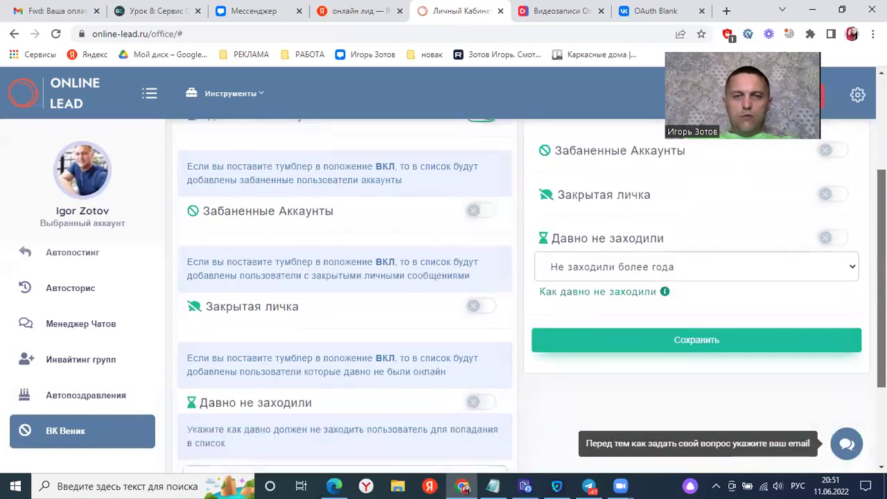
scroll(513, 347, down, 2)
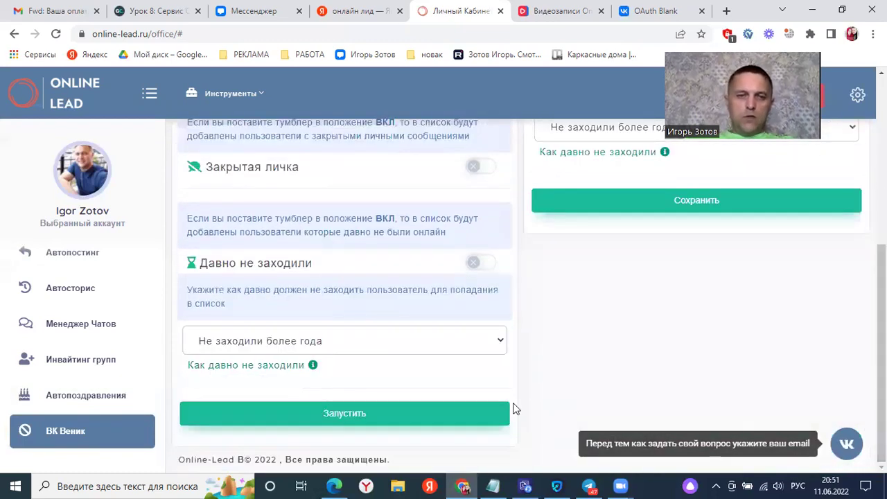
click(386, 412)
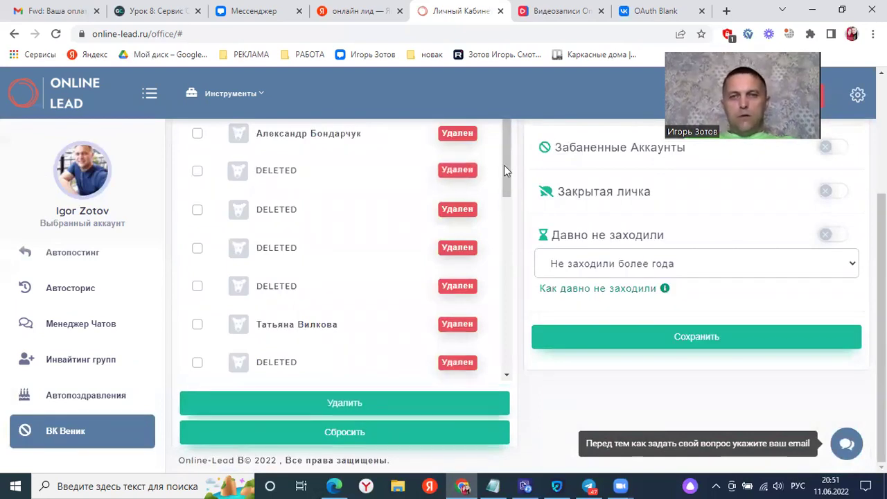
- Review the found deleted accounts, select all of them, delete them from the list and dismiss the confirmation
scroll(507, 165, down, 3)
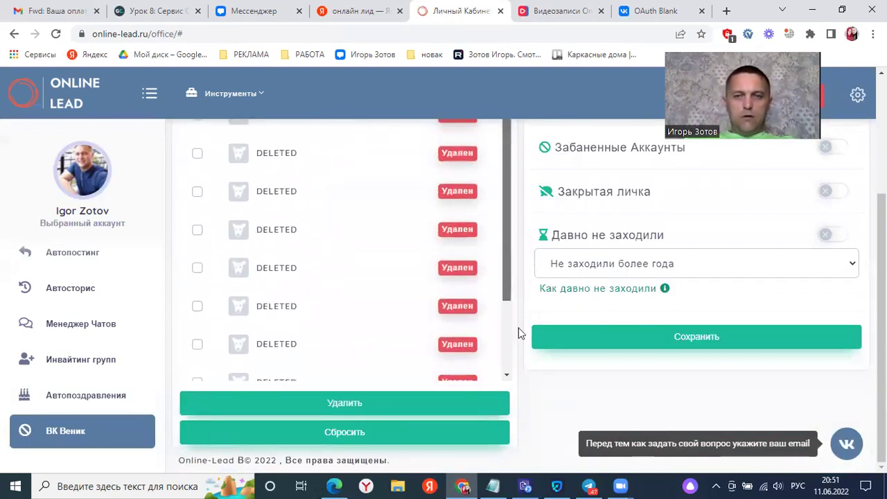
scroll(502, 193, up, 3)
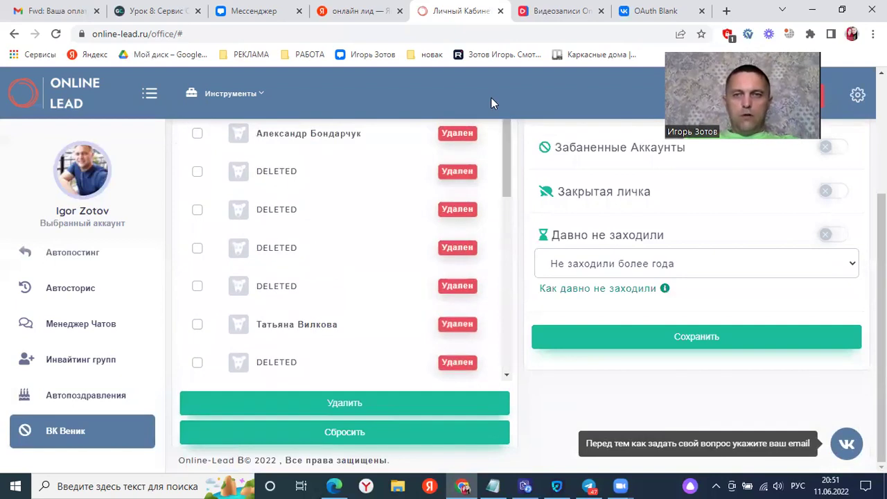
scroll(797, 111, up, 2)
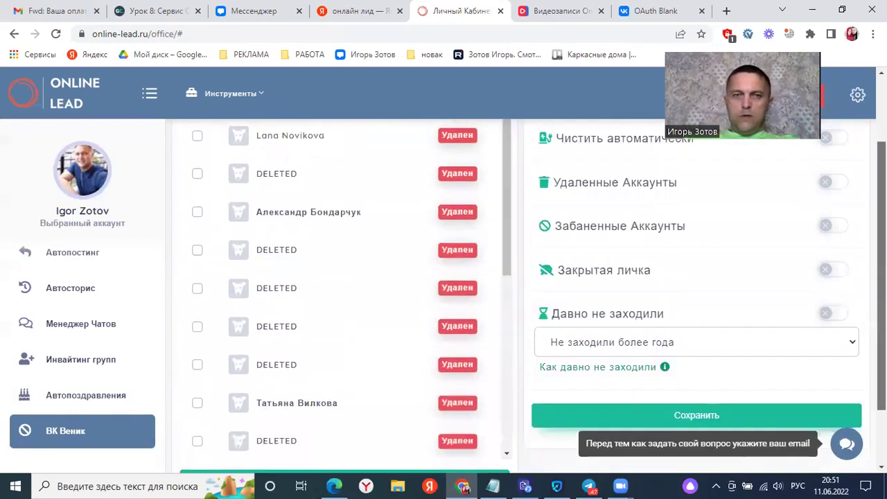
scroll(838, 127, up, 1)
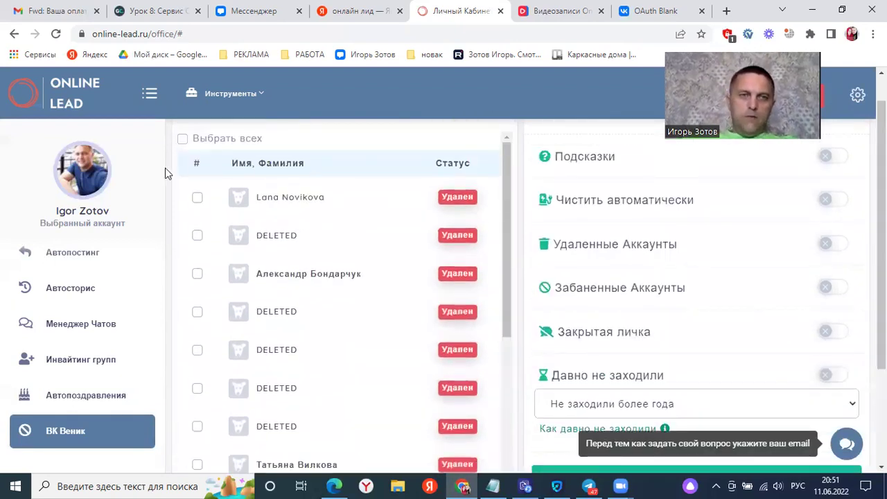
click(182, 139)
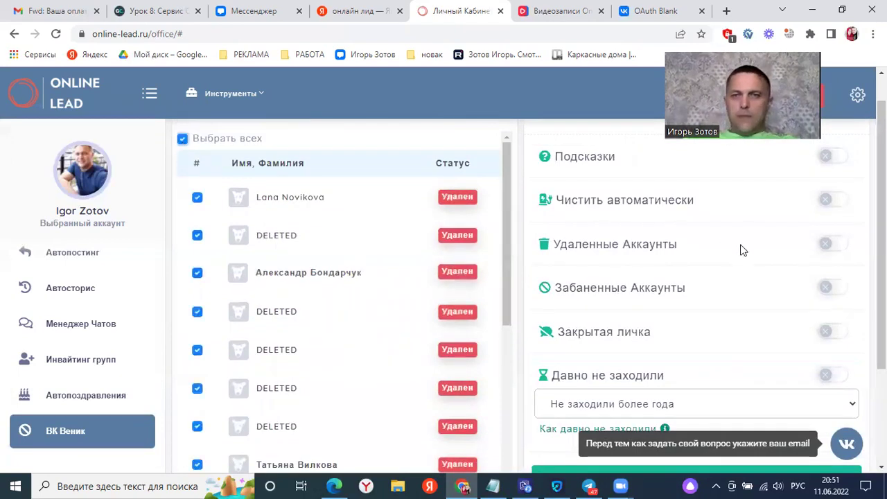
scroll(450, 458, down, 2)
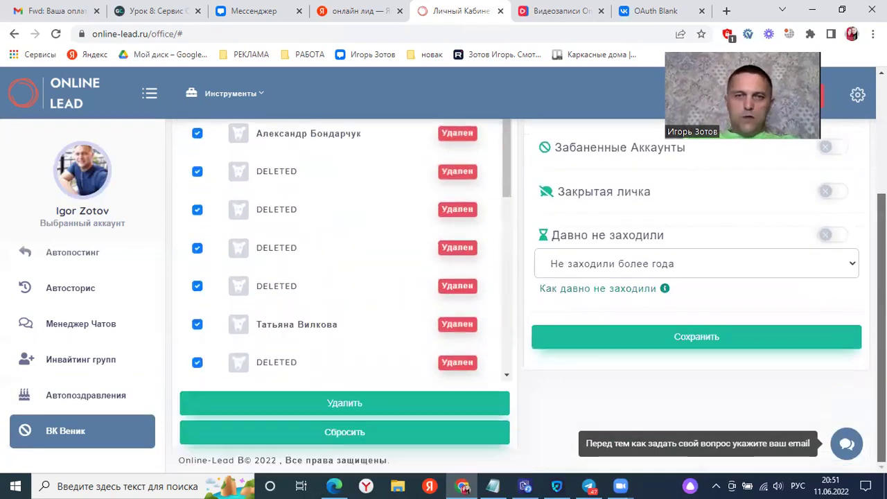
click(354, 404)
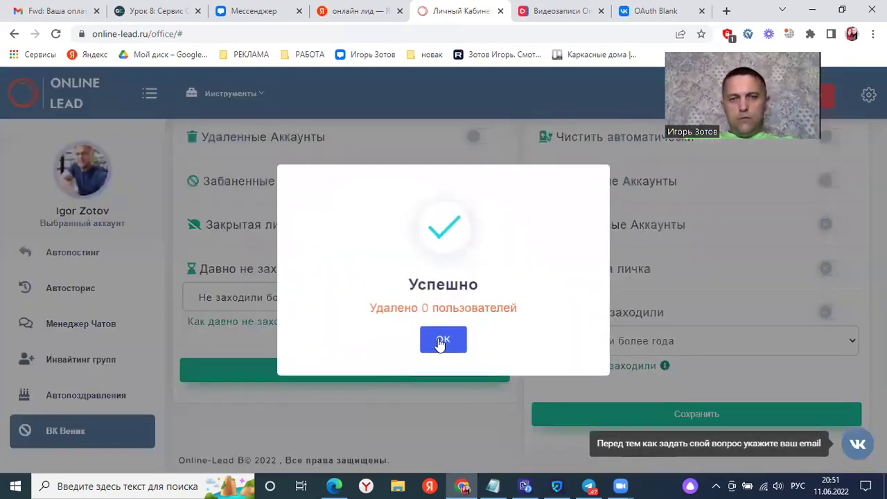
click(444, 339)
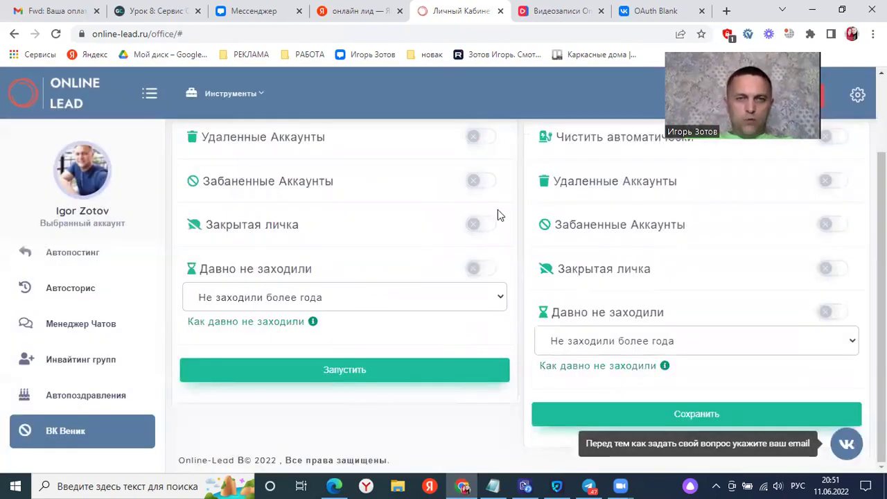
- Run a one-time cleanup search for Забаненные Аккаунты, delete all found users and dismiss the confirmation
click(485, 183)
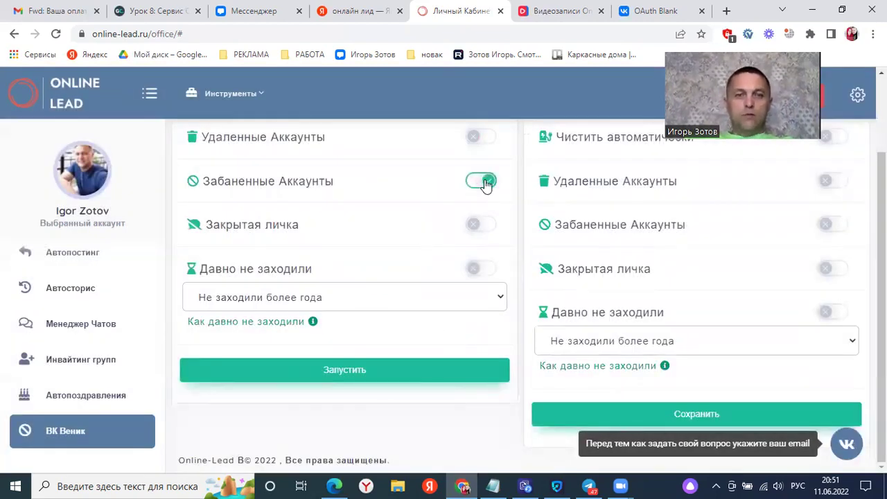
click(399, 372)
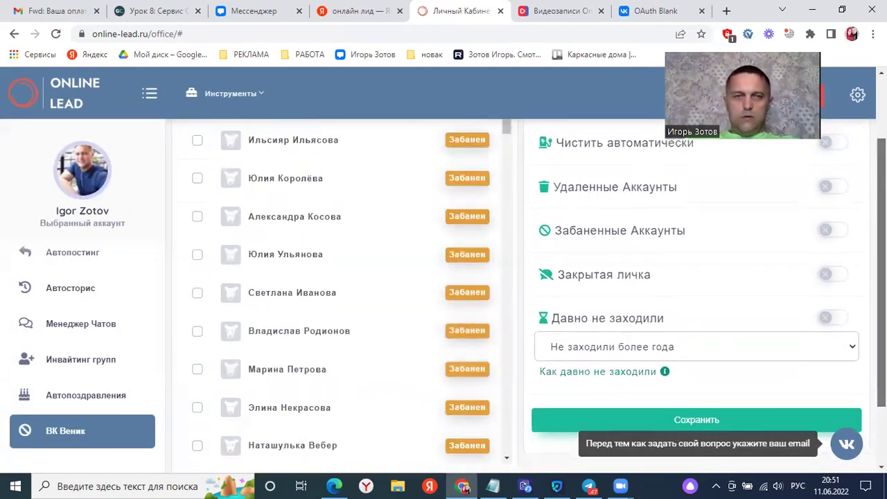
scroll(339, 252, up, 2)
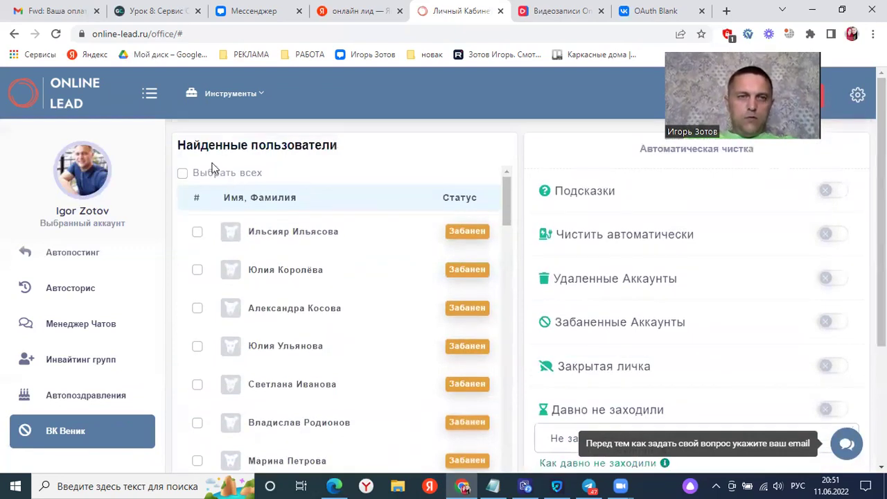
click(182, 174)
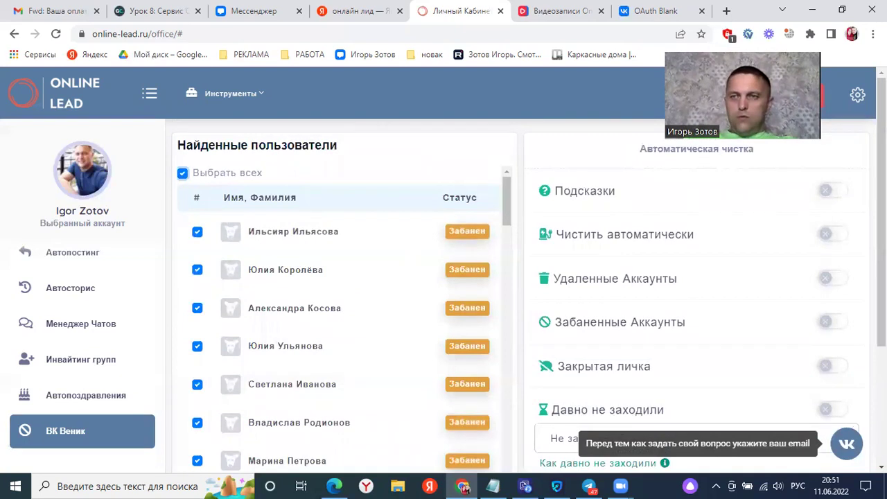
scroll(527, 298, down, 3)
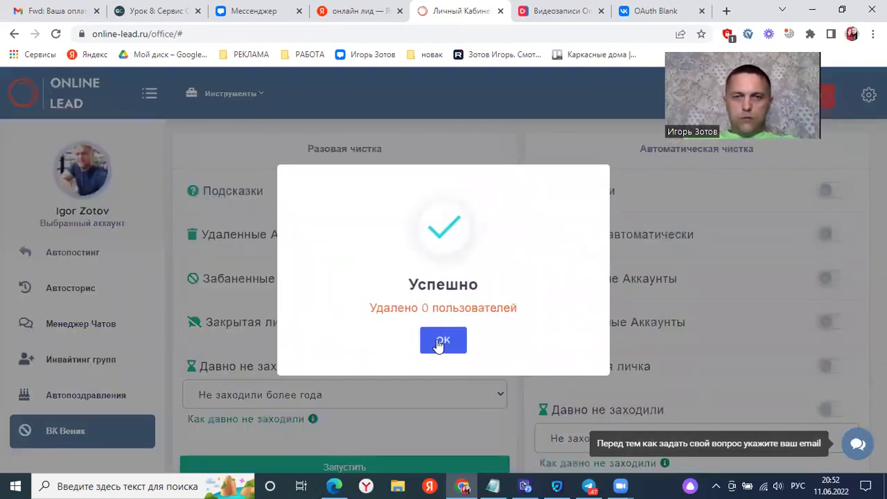
click(437, 339)
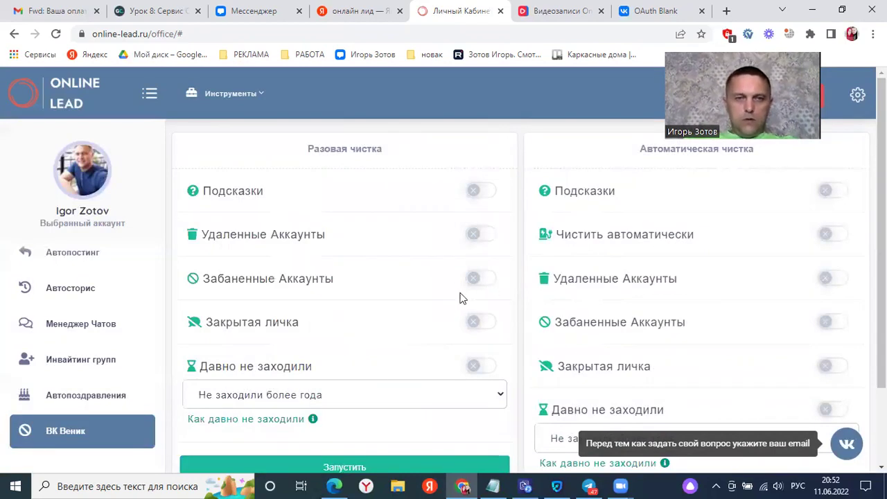
- Run a one-time cleanup search for Закрытая личка, delete all found users and dismiss the confirmation
click(485, 323)
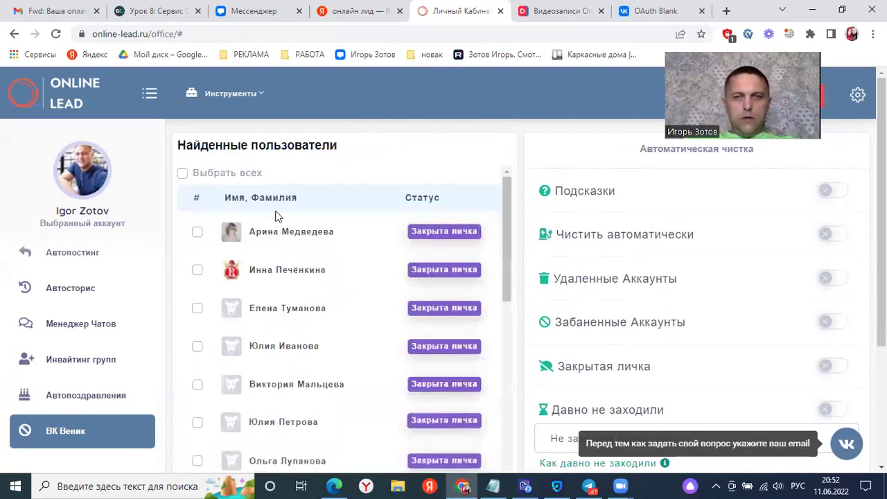
click(183, 175)
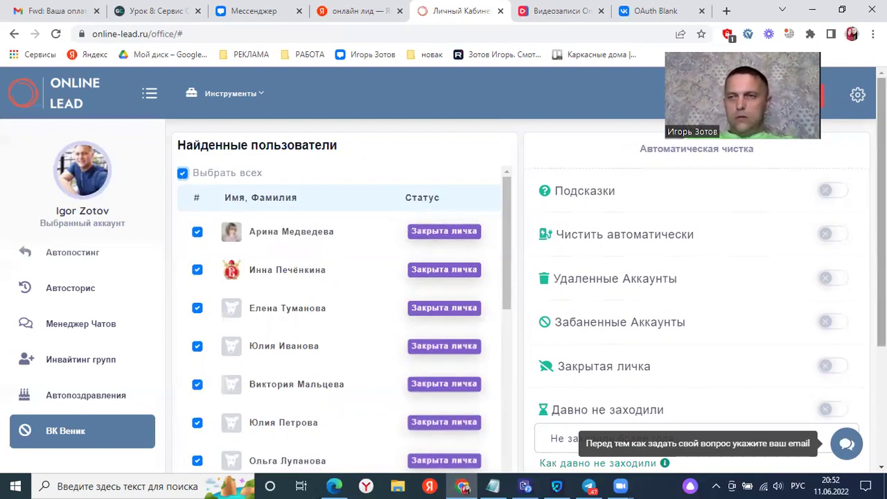
scroll(394, 361, down, 5)
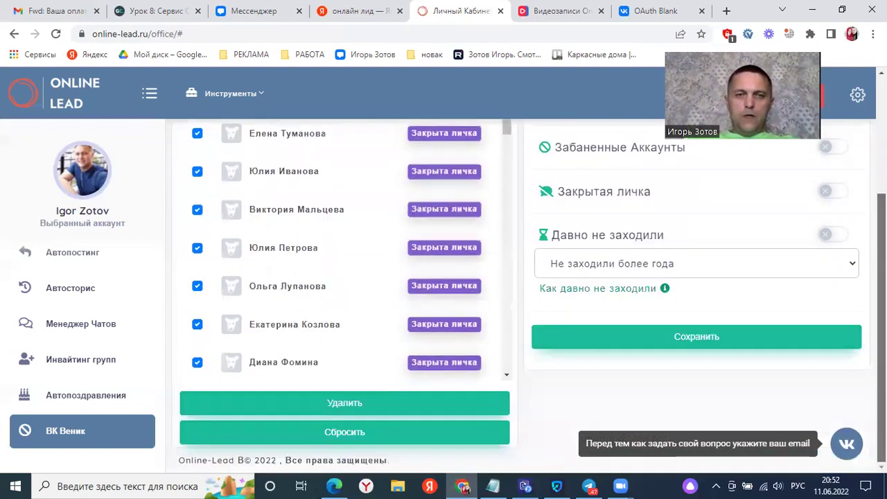
click(350, 407)
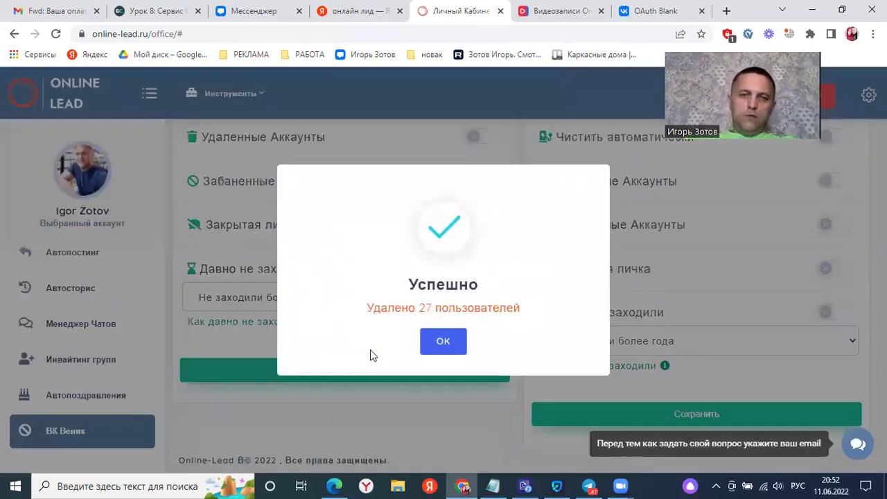
click(445, 340)
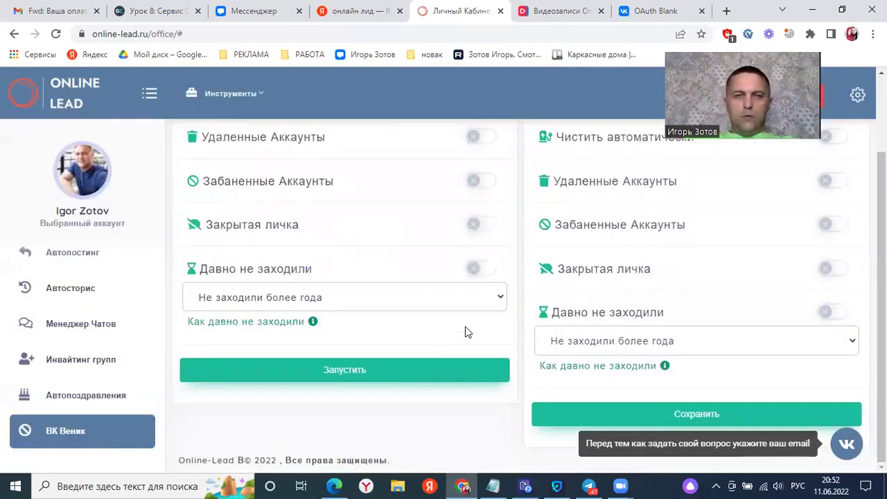
- Turn on Давно не заходили under Разовая чистка, set it to Не заходили более полугода and run the search
click(487, 270)
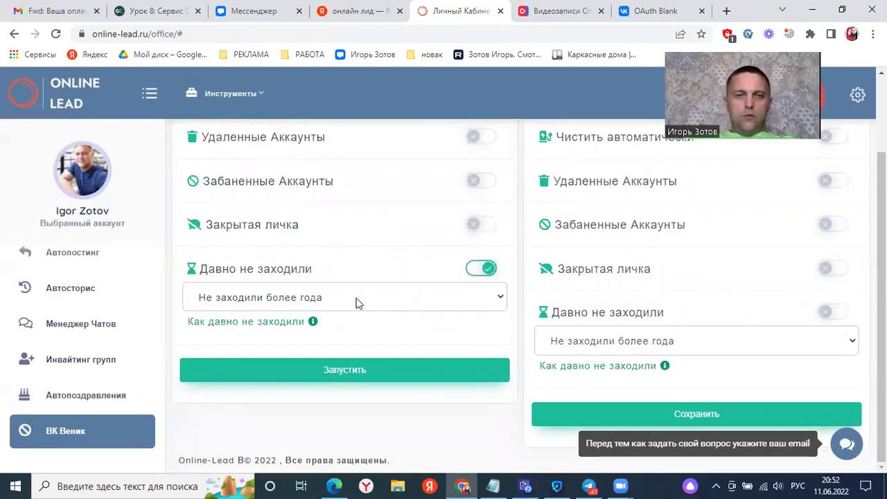
click(499, 300)
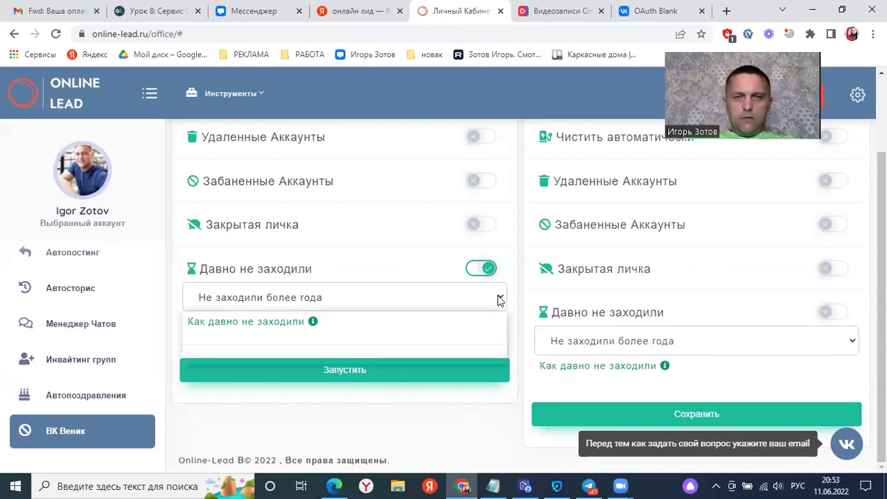
click(438, 336)
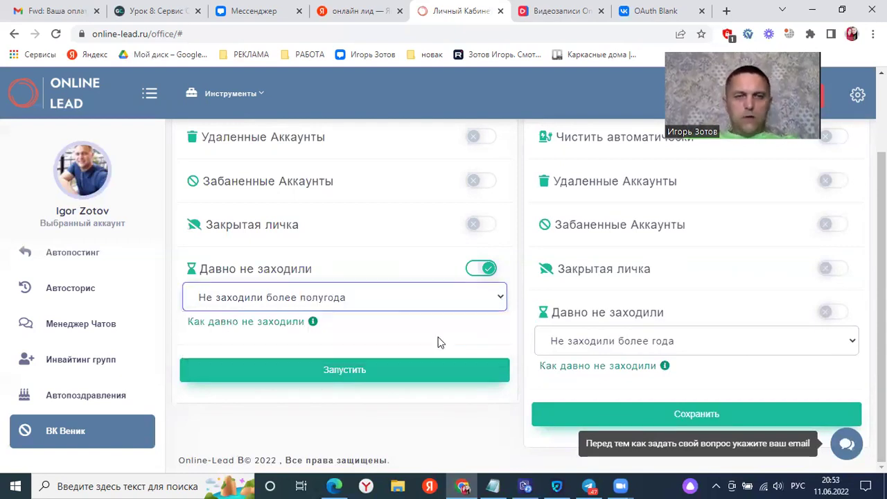
click(379, 376)
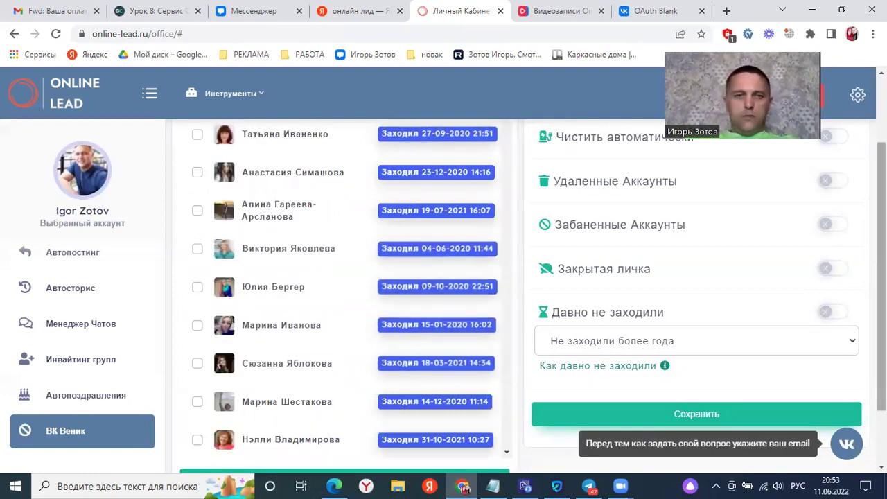
- Select all found long-inactive users, delete them and dismiss the confirmation
scroll(527, 277, up, 1)
scroll(180, 173, up, 2)
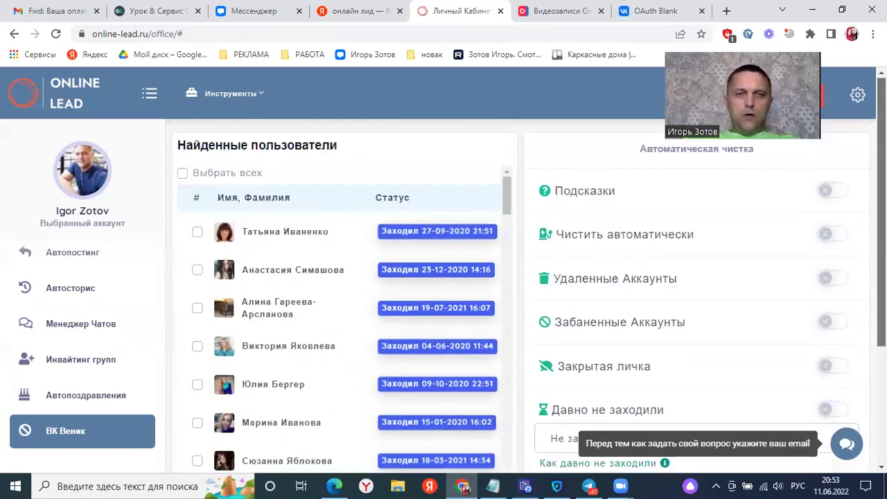
click(183, 174)
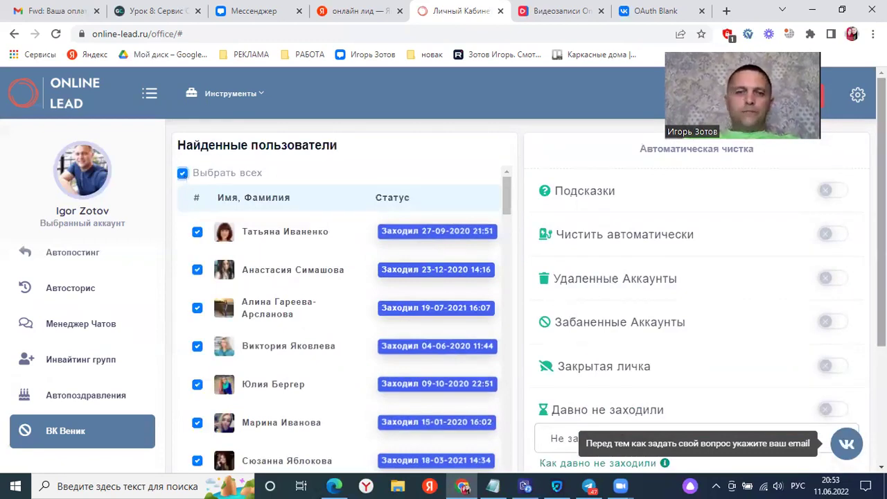
scroll(527, 292, down, 2)
scroll(515, 445, down, 2)
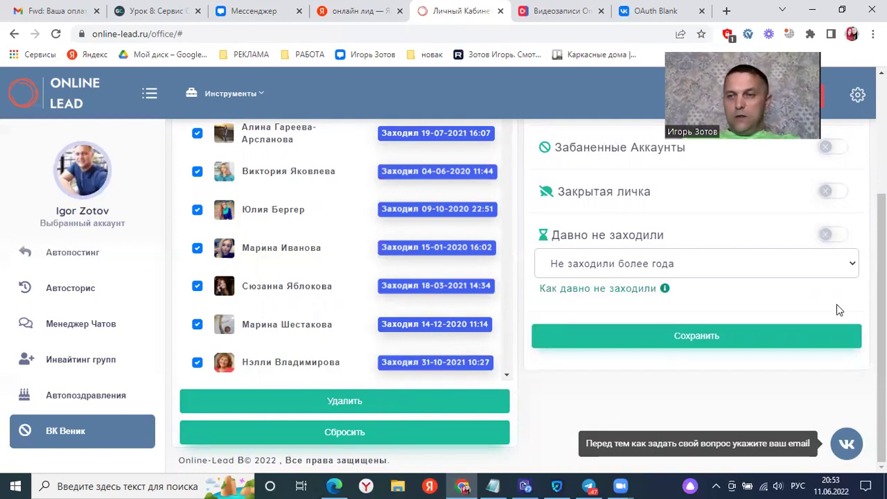
scroll(882, 277, up, 2)
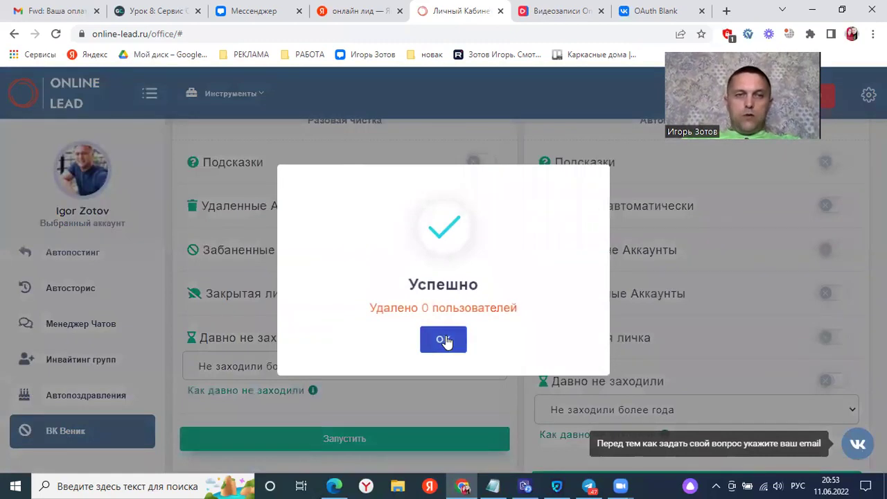
click(443, 340)
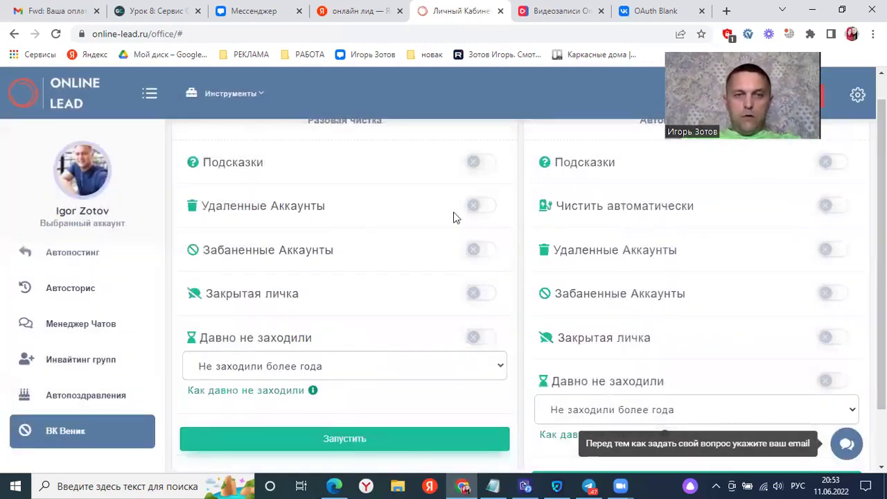
- Rerun the one-time cleanup search for Удаленные Аккаунты to check for remaining deleted accounts
click(481, 208)
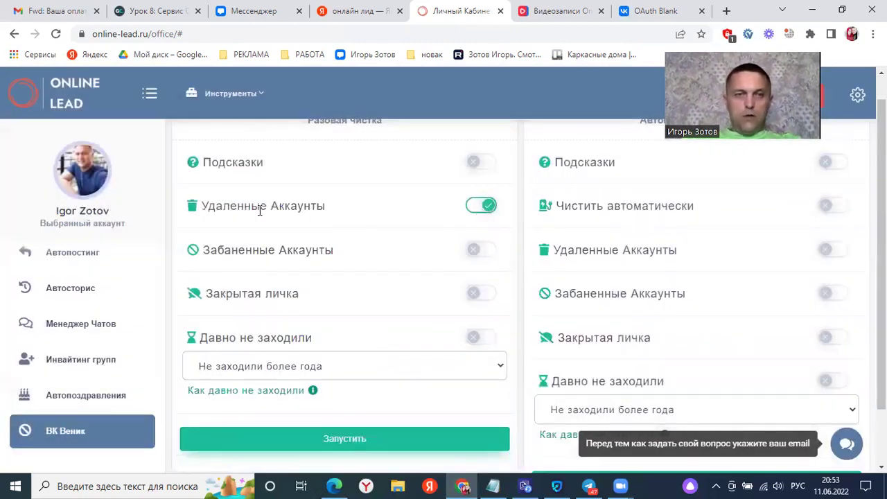
click(368, 438)
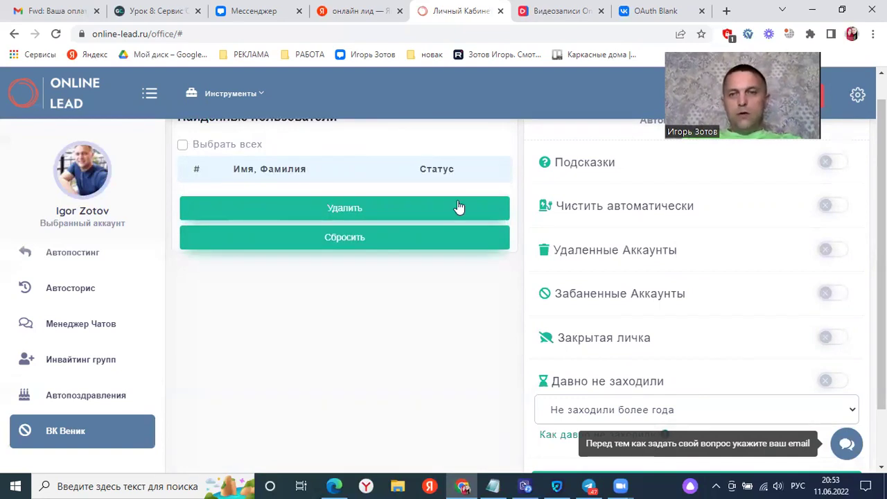
scroll(609, 126, up, 1)
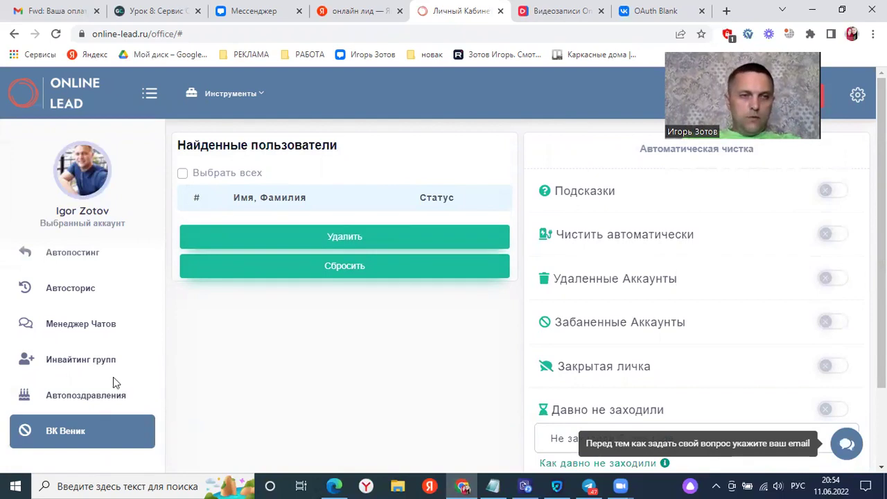
- View the Online Lead tool setup videos on VK Видео and the Yandex search results for онлайн лид
click(553, 12)
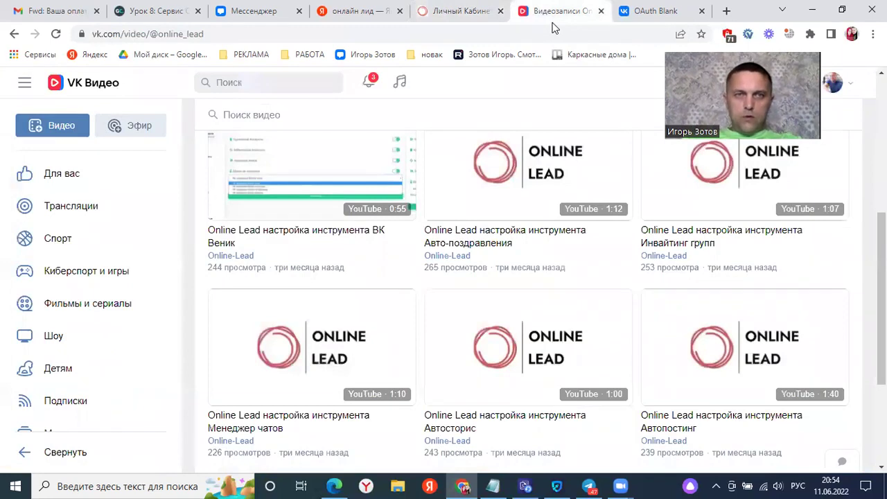
click(362, 23)
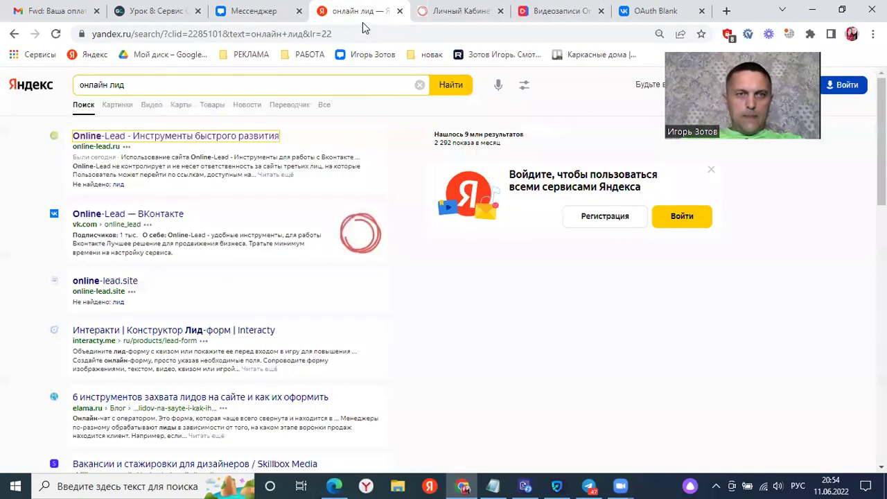